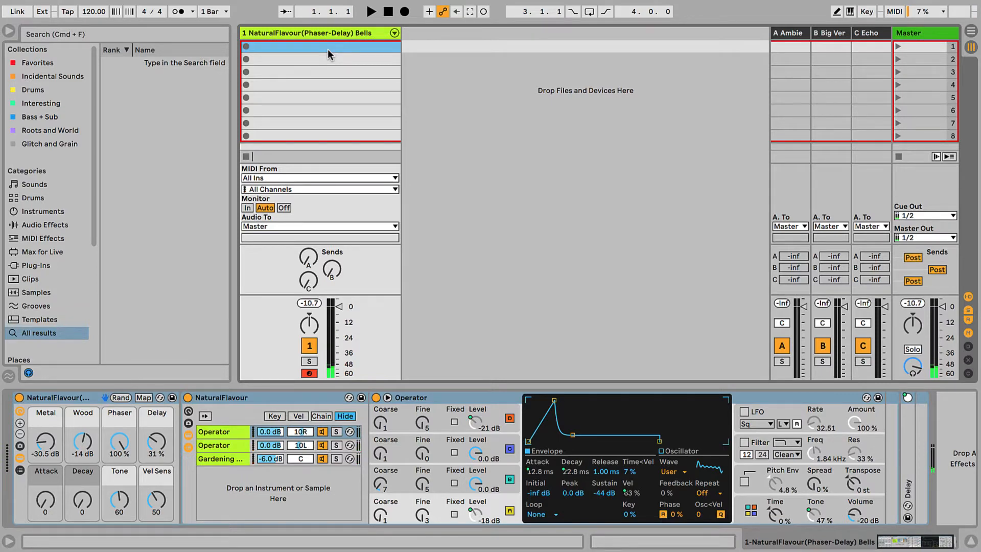
Add an Arpeggiator before the NaturalFlavour bells instrument and set its style to Random Other.
key(super+f)
text(ar)
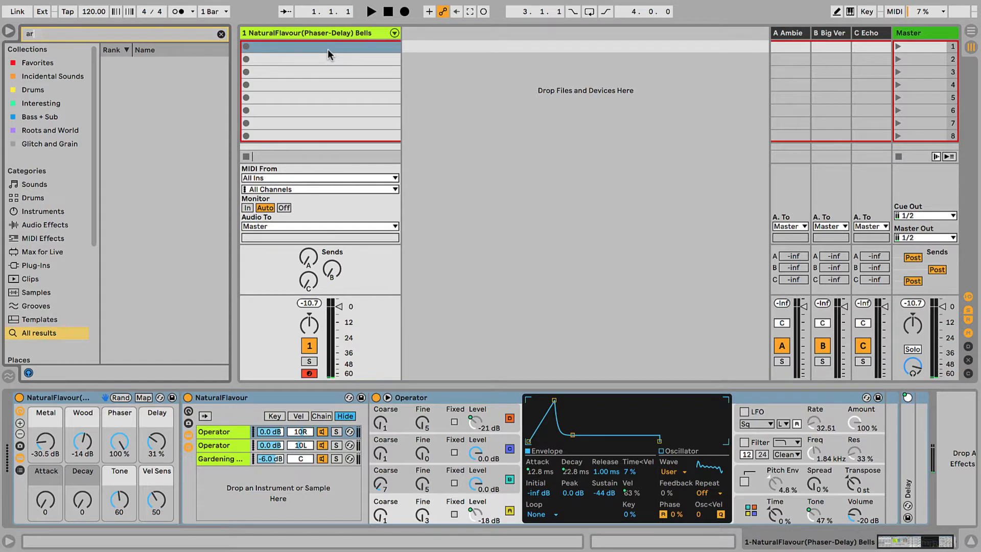
text(p)
key(Down)
key(Return)
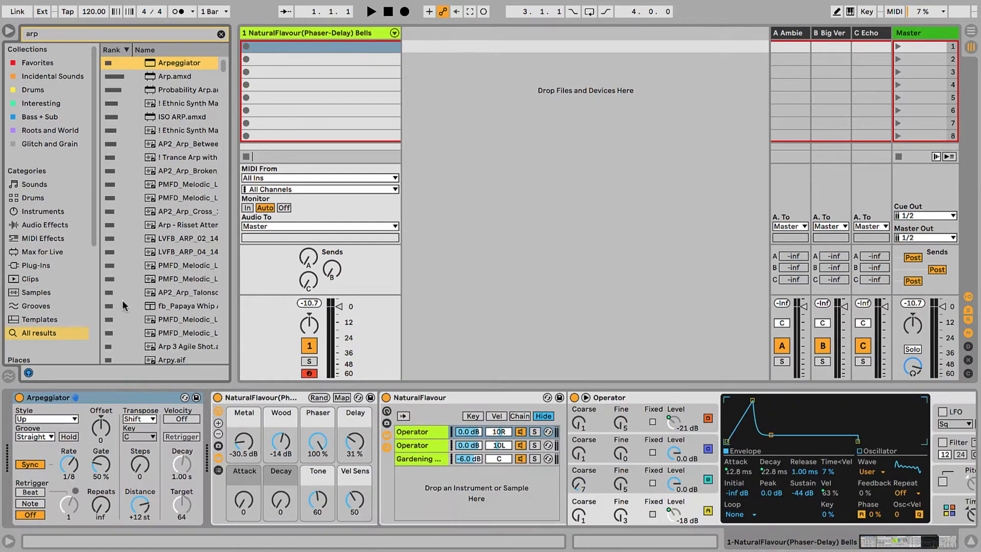
click(61, 420)
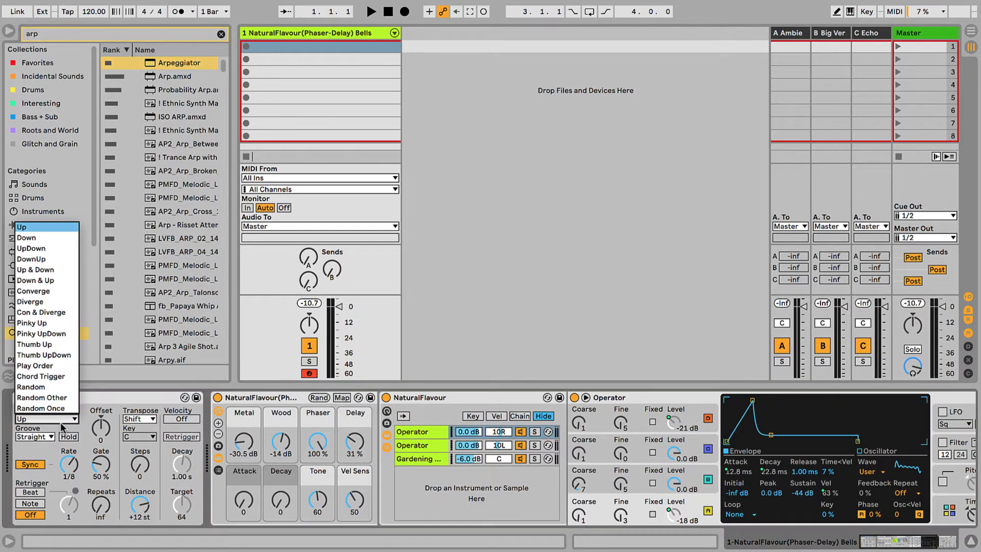
click(64, 398)
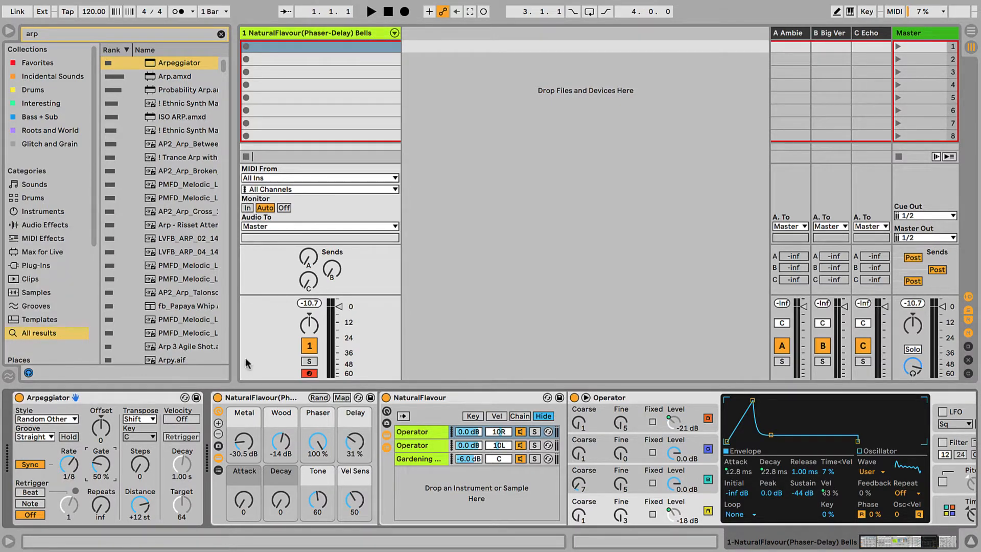
Create an empty MIDI clip in the bells track's first slot, then enlarge its note editor and enable note preview.
double_click(286, 46)
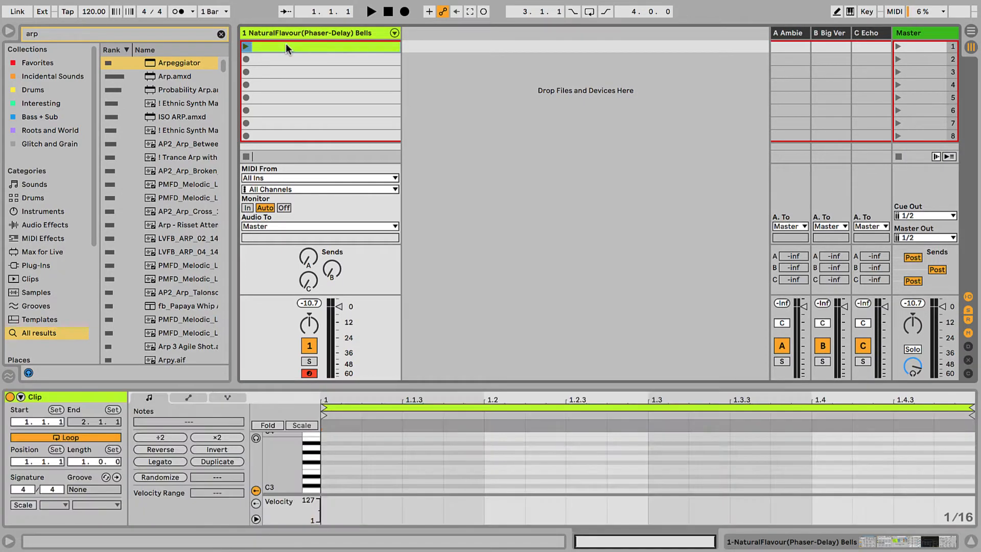
drag(475, 387, 486, 111)
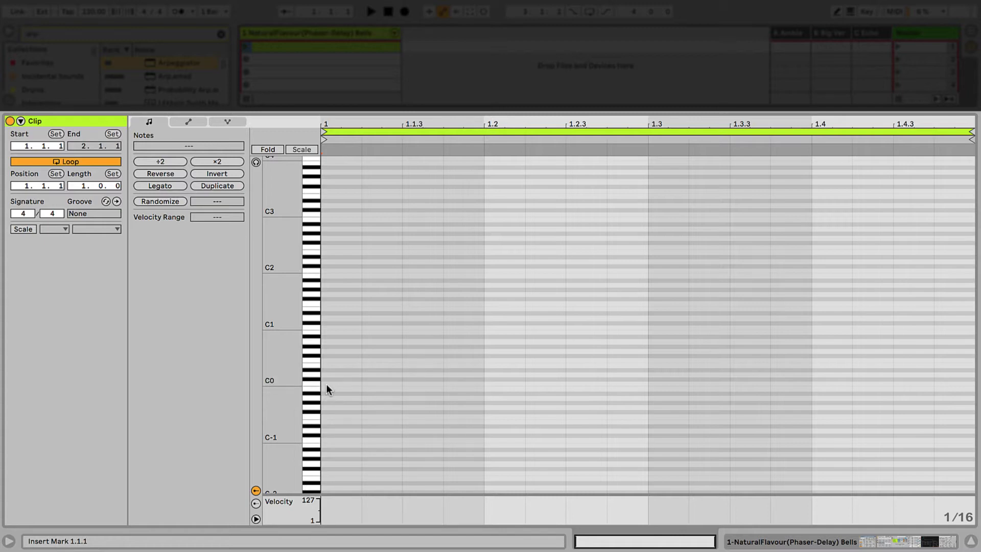
click(256, 162)
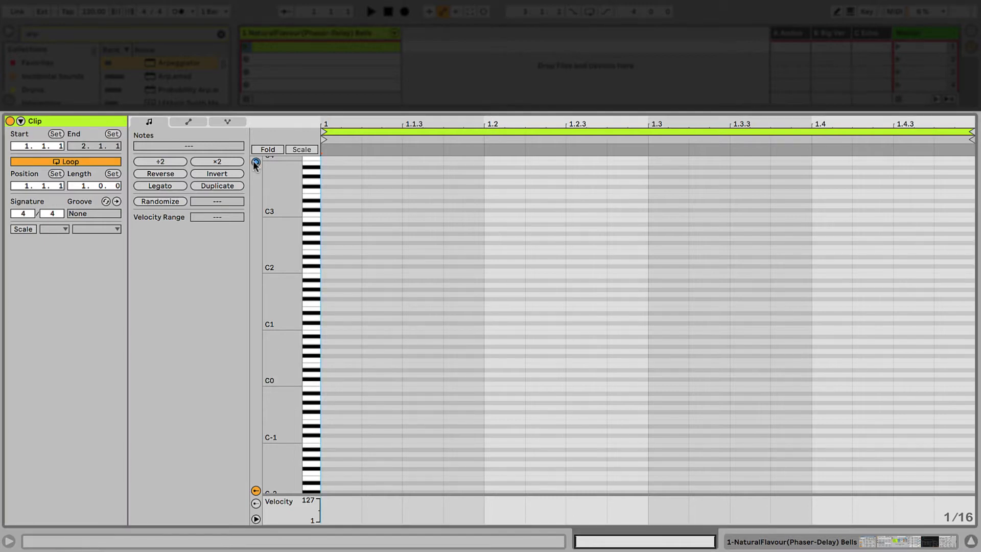
Add C0, C1 and C2 notes at the clip's start and extend them across the whole bar with Legato.
double_click(336, 384)
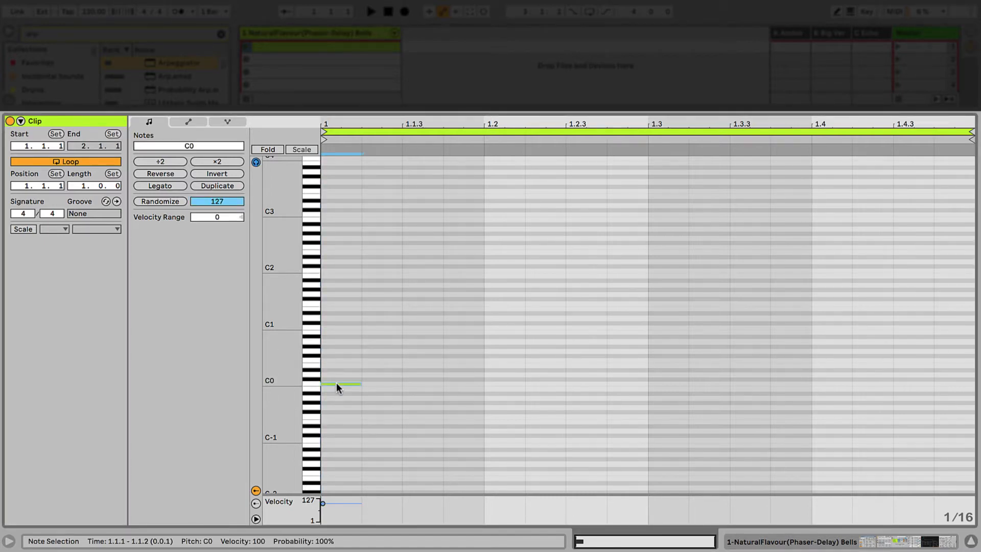
double_click(337, 327)
double_click(333, 271)
drag(336, 247, 337, 427)
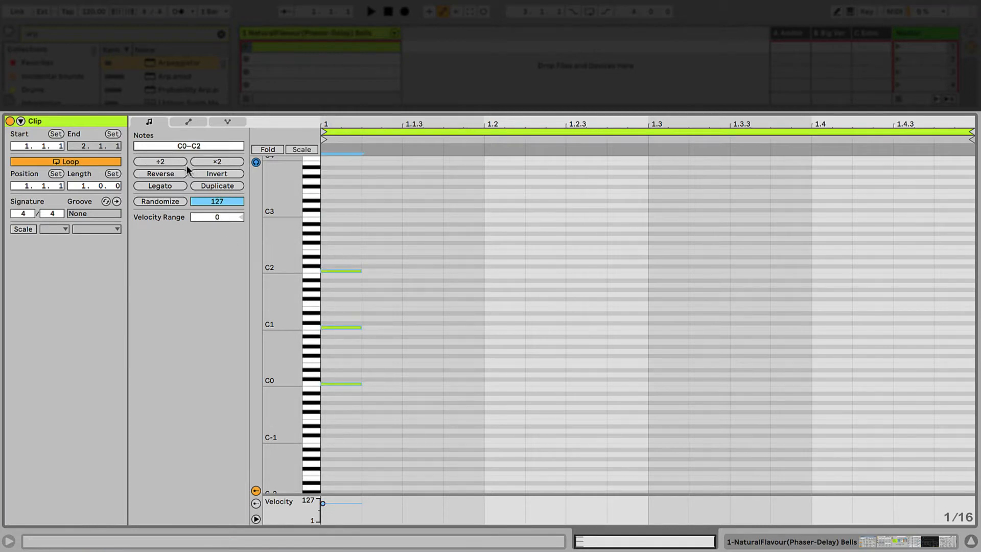
click(172, 186)
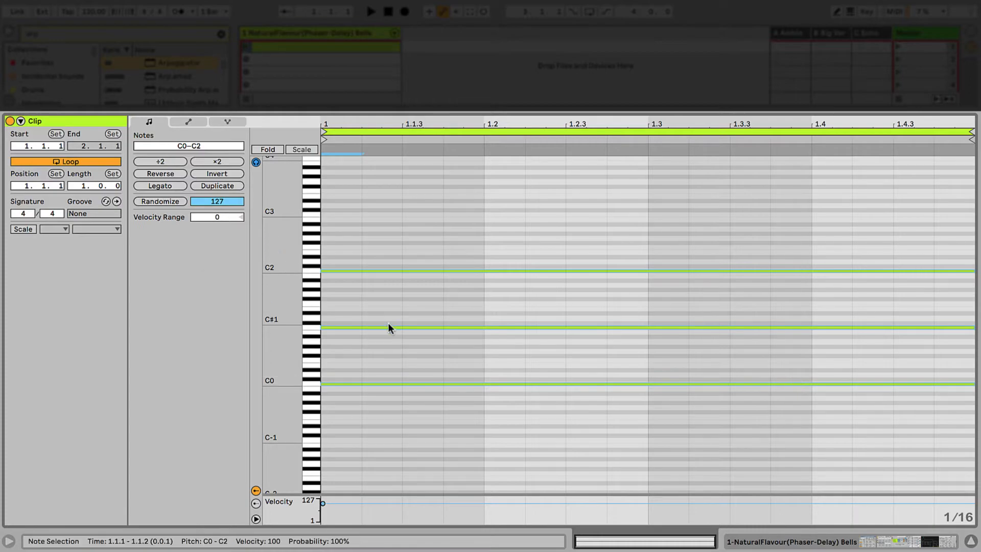
Enable the C Major scale for the clip with only scale notes displayed, and audition the clip.
click(21, 230)
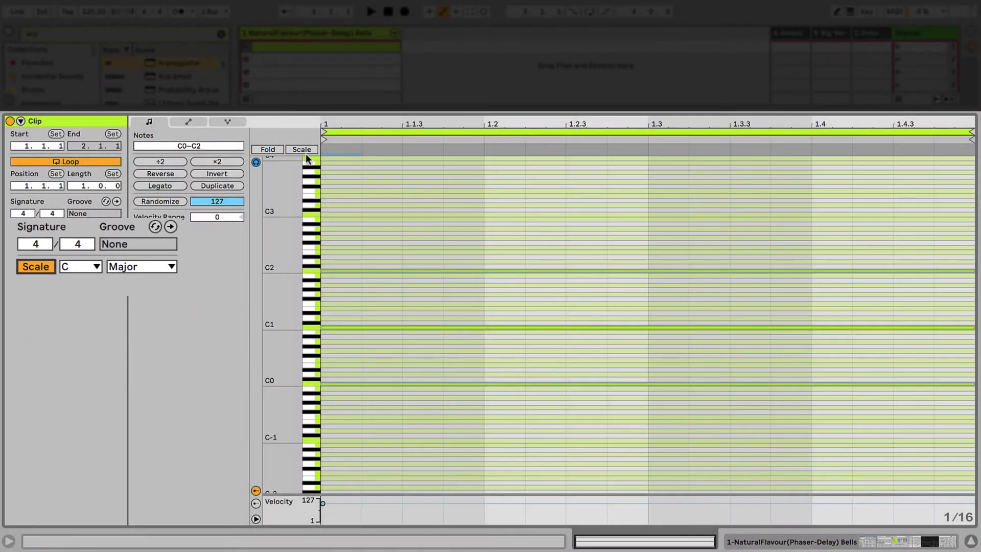
click(301, 150)
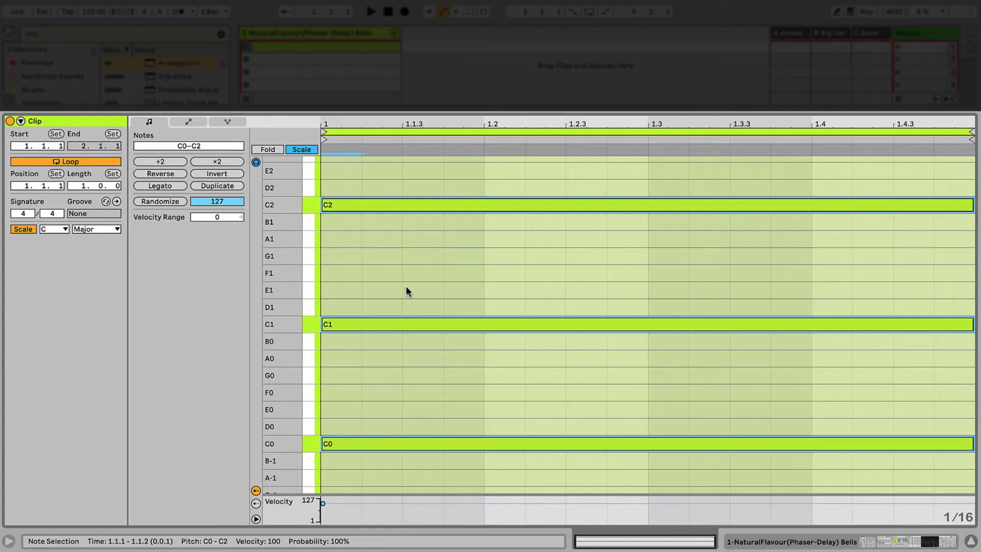
click(247, 48)
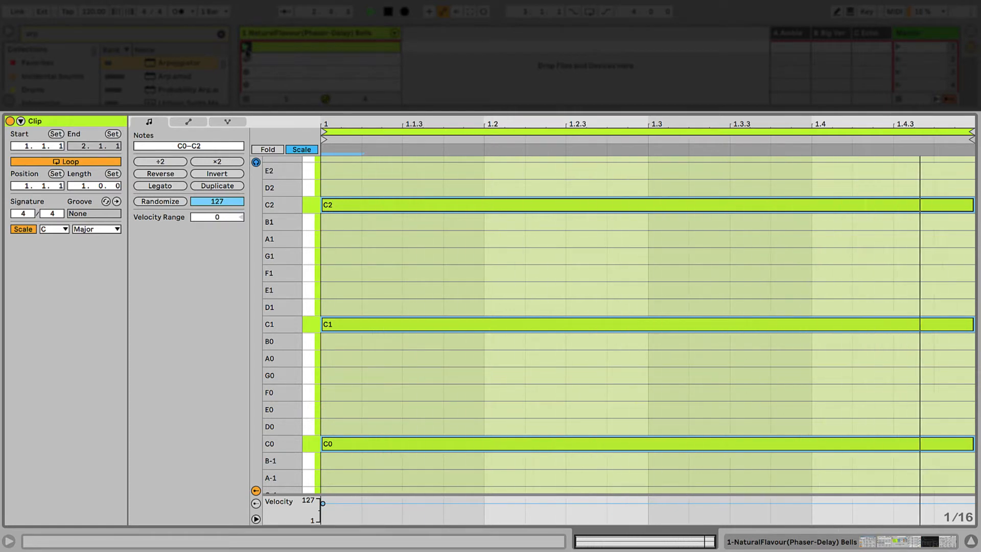
key(space)
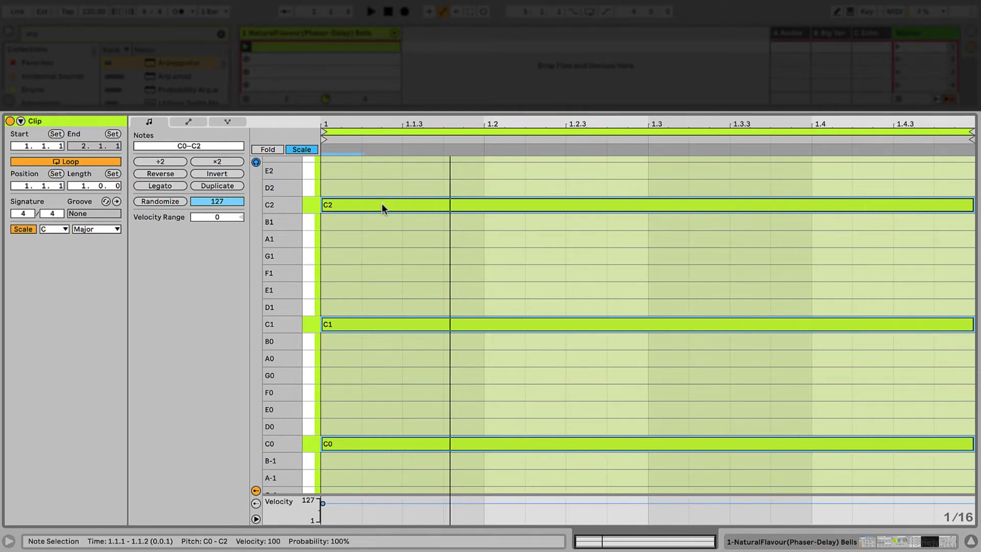
Add a G2 note at the clip's start and stretch it to the full bar.
scroll(381, 203, up, 4)
double_click(336, 205)
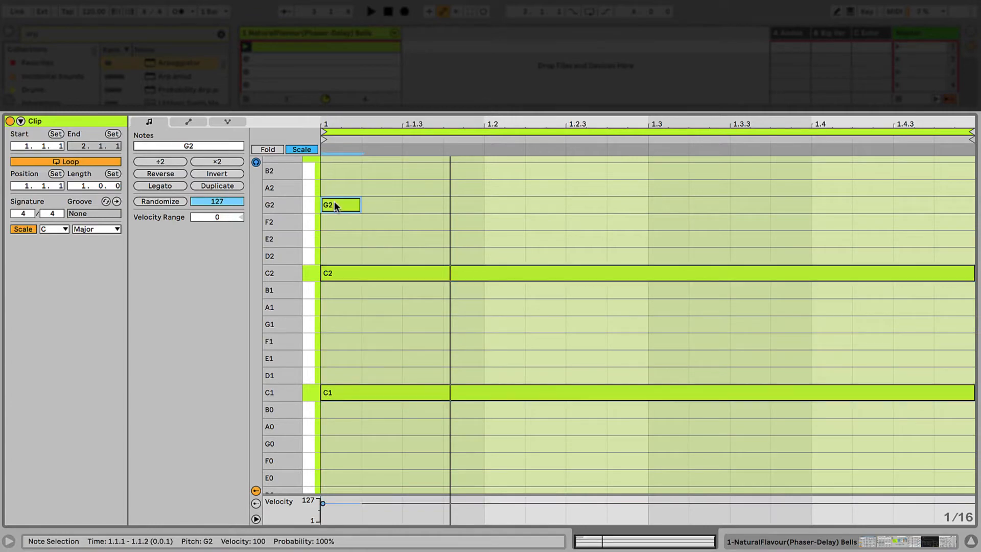
drag(360, 205, 948, 219)
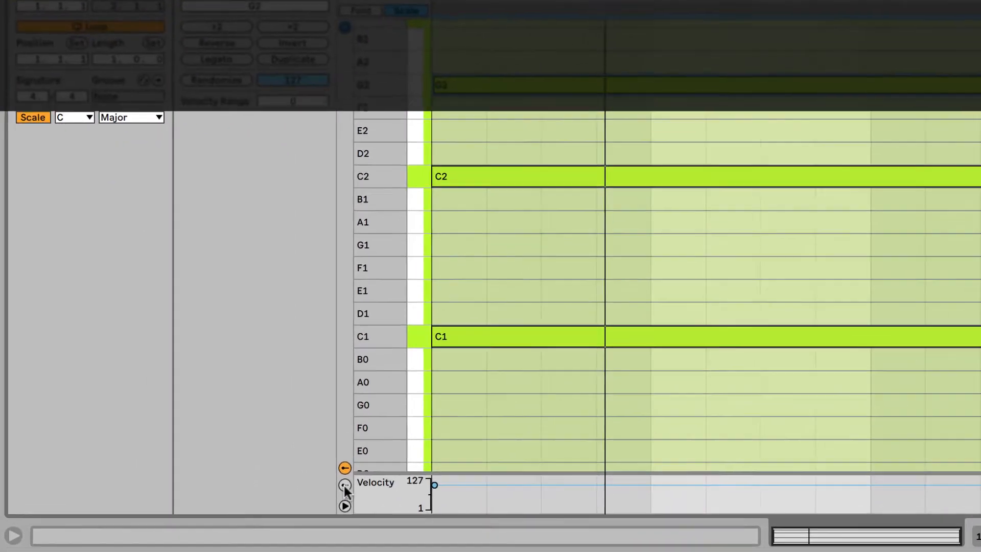
Show an enlarged Chance lane instead of Velocity, set the G2 note's chance to 47%, and audition the clip.
click(256, 503)
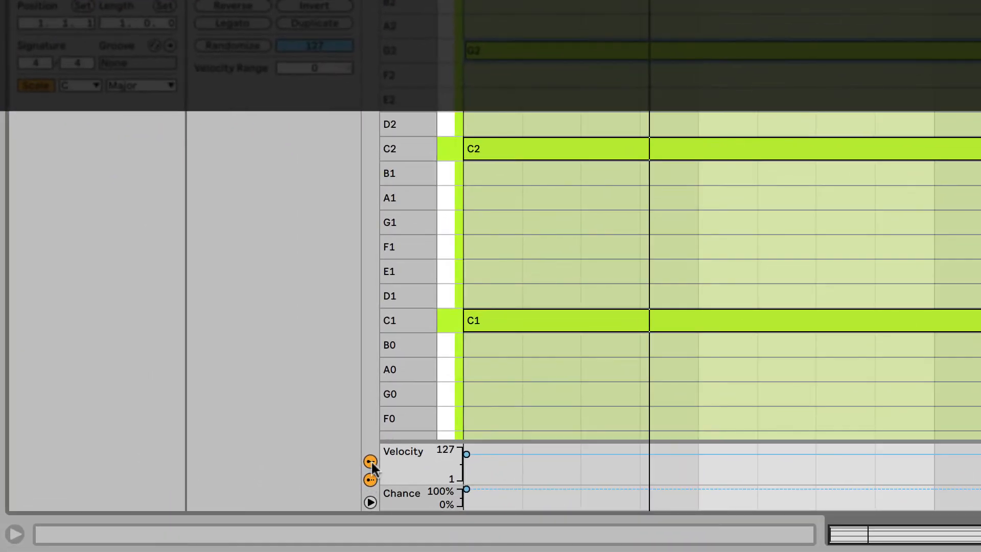
click(370, 462)
drag(477, 483, 467, 428)
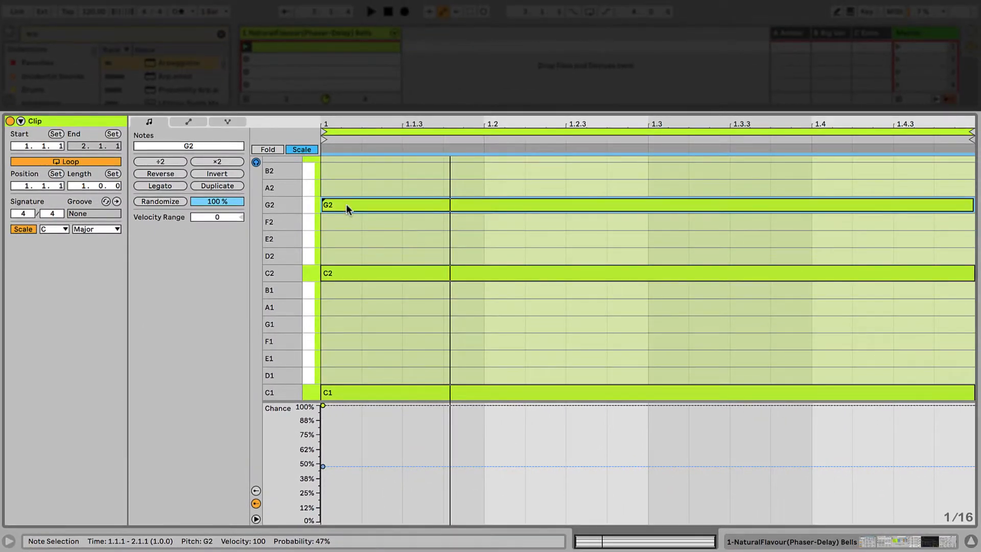
key(space)
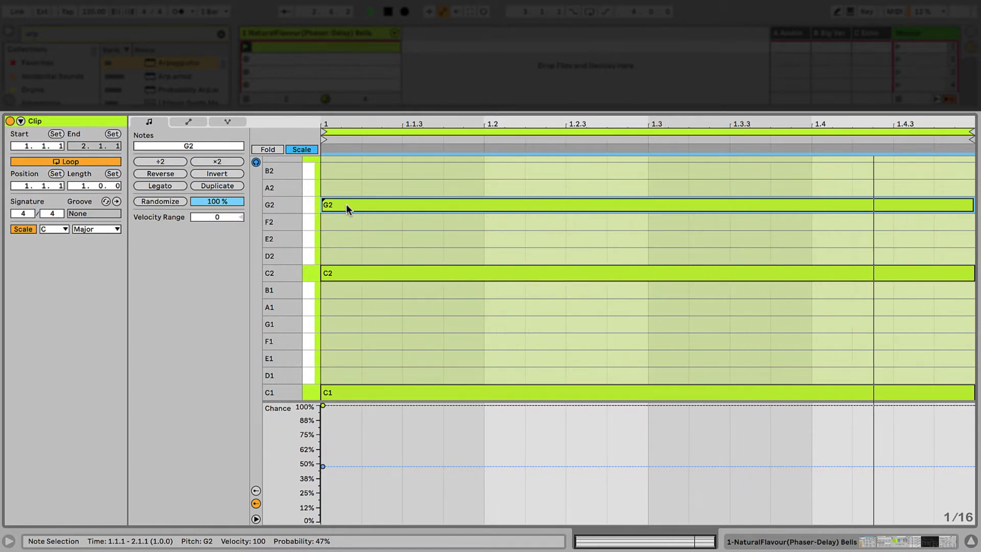
key(space)
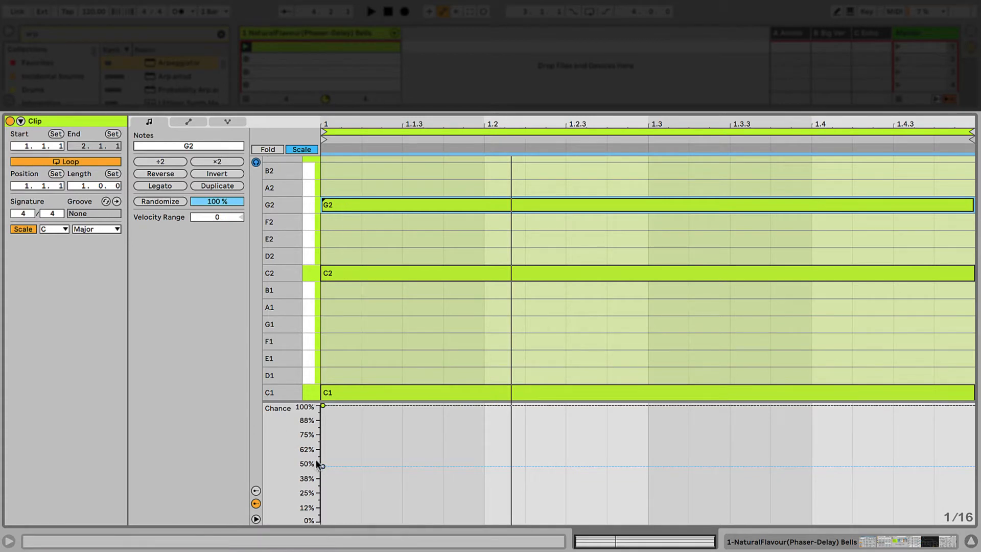
Change the clip's scale from Major to Mixolydian, keeping C as the root.
scroll(419, 211, up, 5)
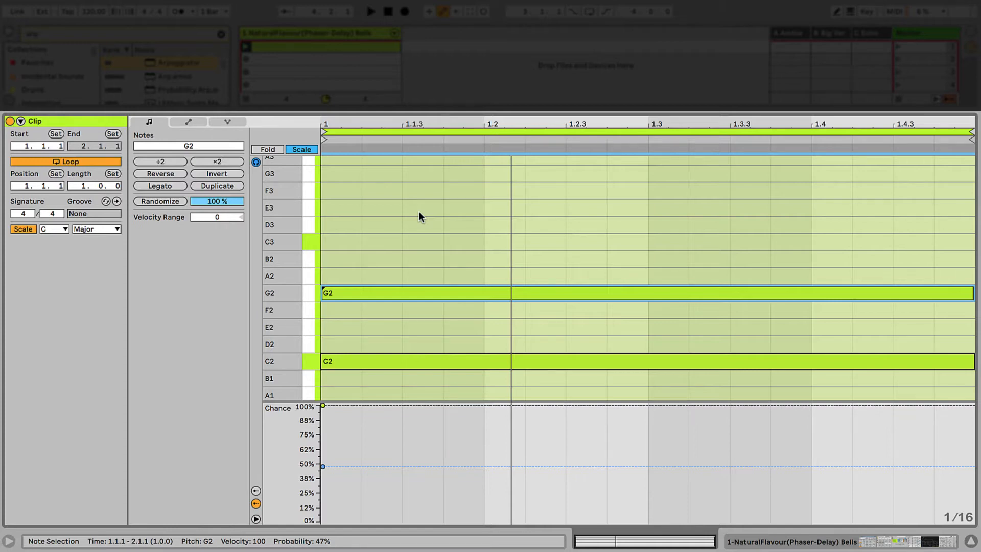
click(116, 228)
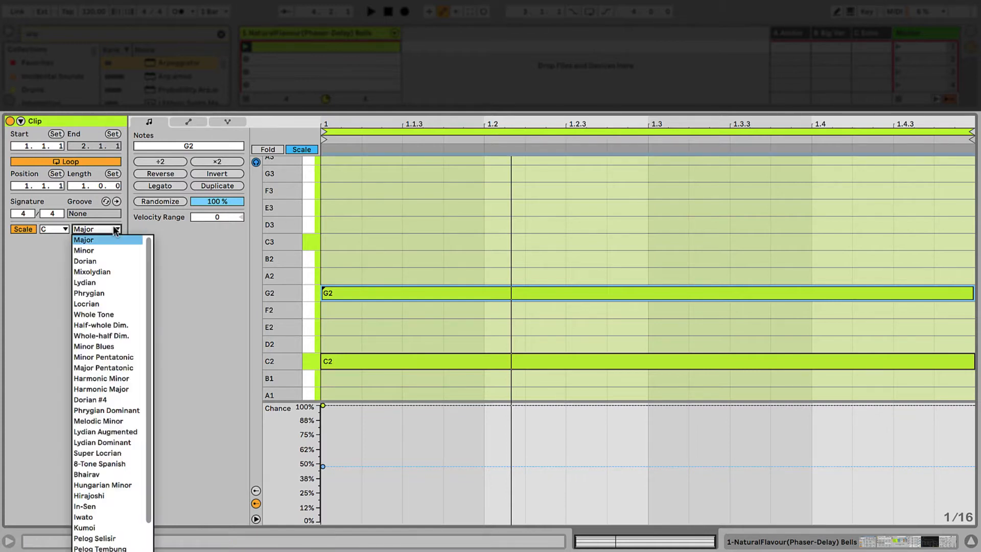
click(115, 271)
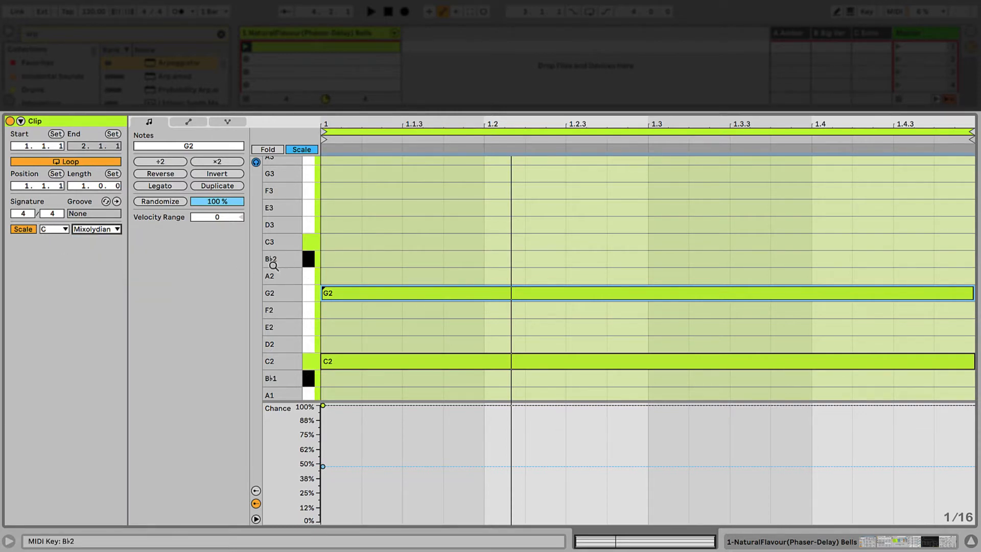
Add B♭2, C3, D3, E3 and E2 notes at the clip's start and stretch them all to the full bar.
double_click(341, 259)
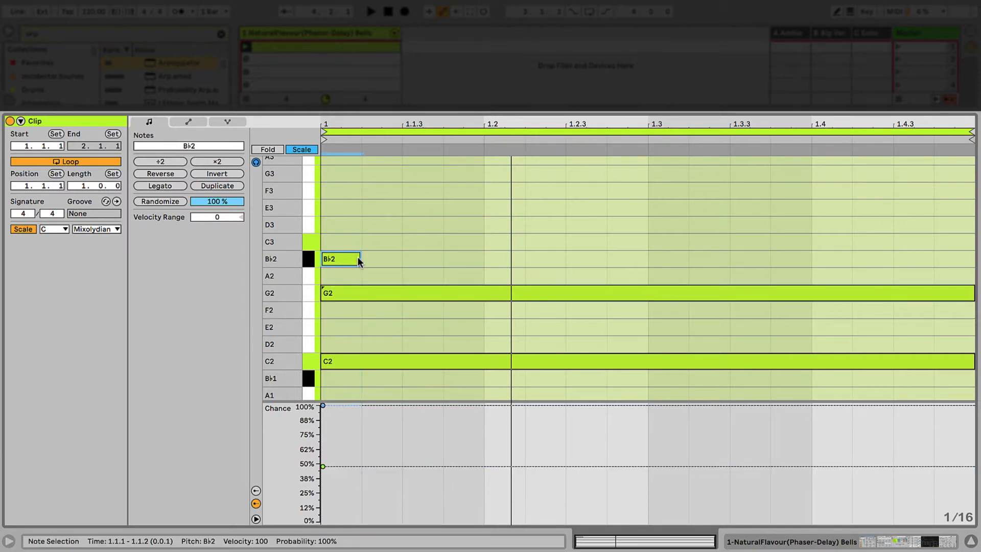
double_click(341, 240)
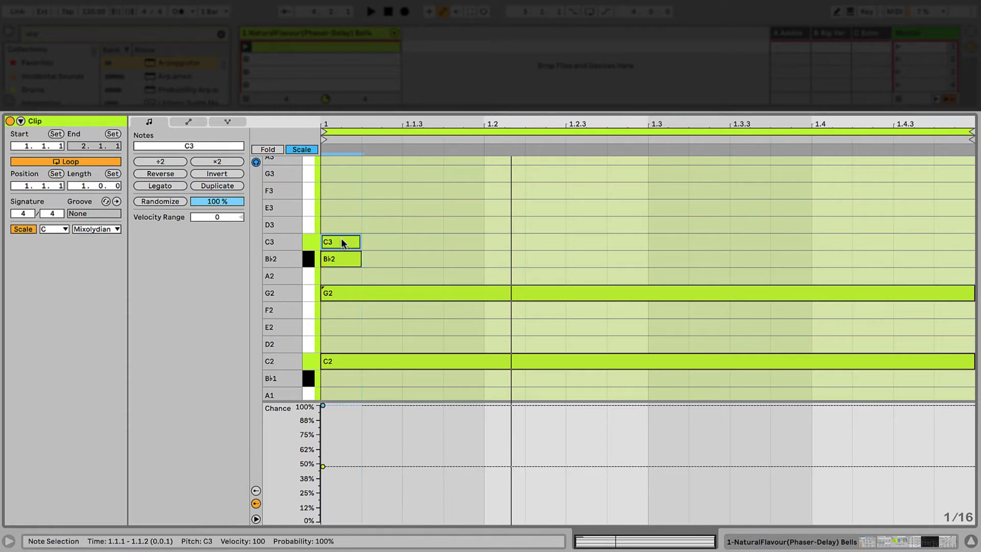
double_click(330, 223)
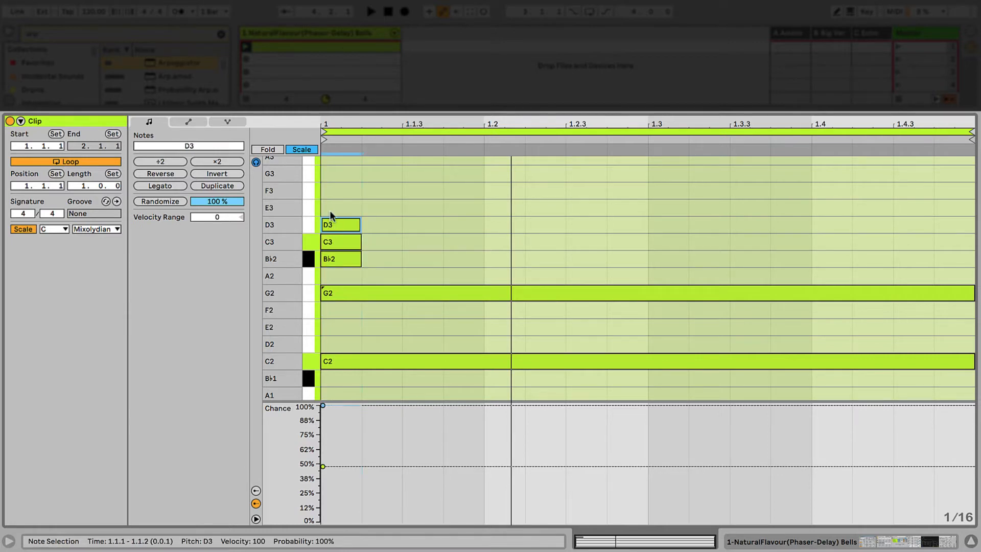
double_click(330, 208)
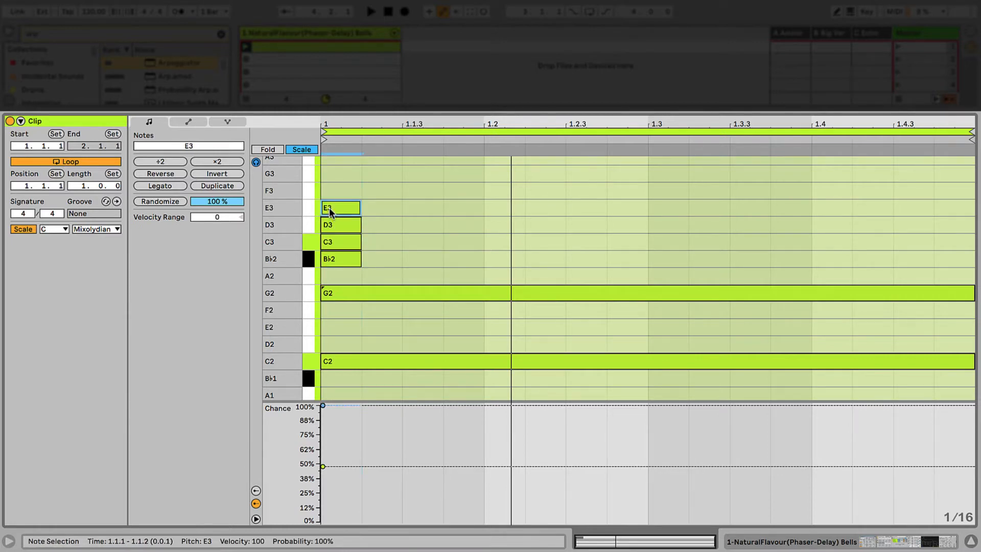
double_click(335, 323)
drag(360, 327, 974, 341)
drag(373, 202, 967, 264)
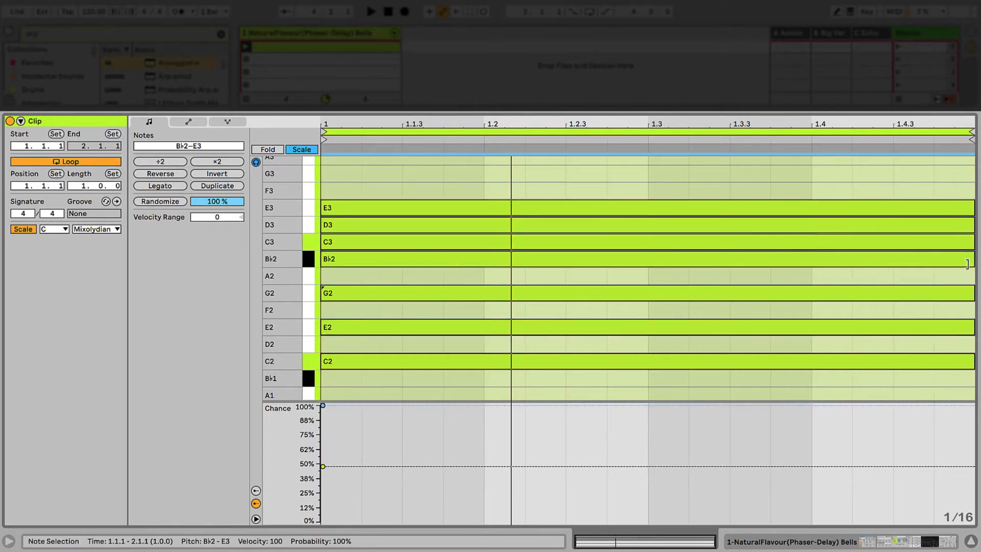
Select the four notes from B♭2 to E3 and set their chance to 90%.
click(416, 186)
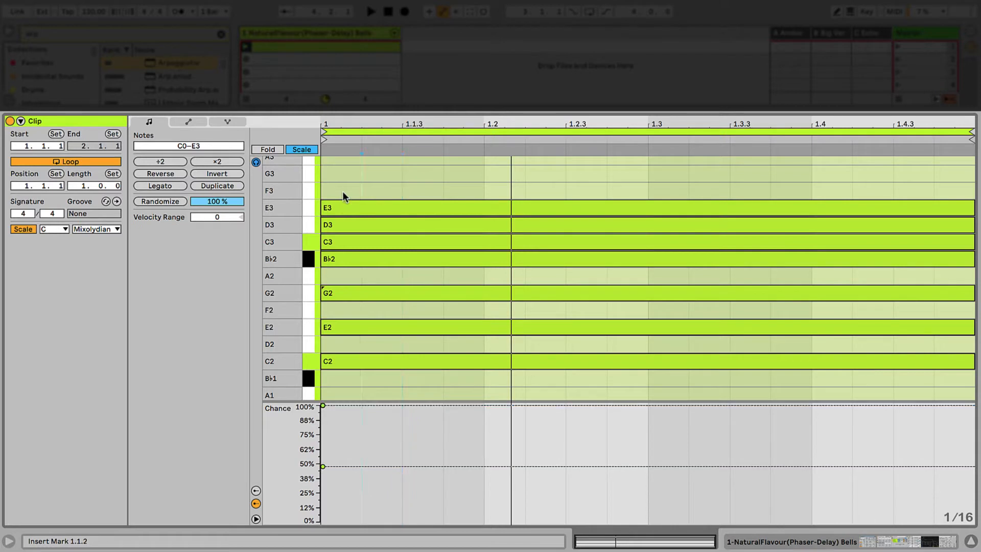
drag(342, 192, 342, 274)
drag(323, 406, 323, 417)
Select only the B♭2 note and lower its chance to 54%.
click(347, 176)
click(345, 253)
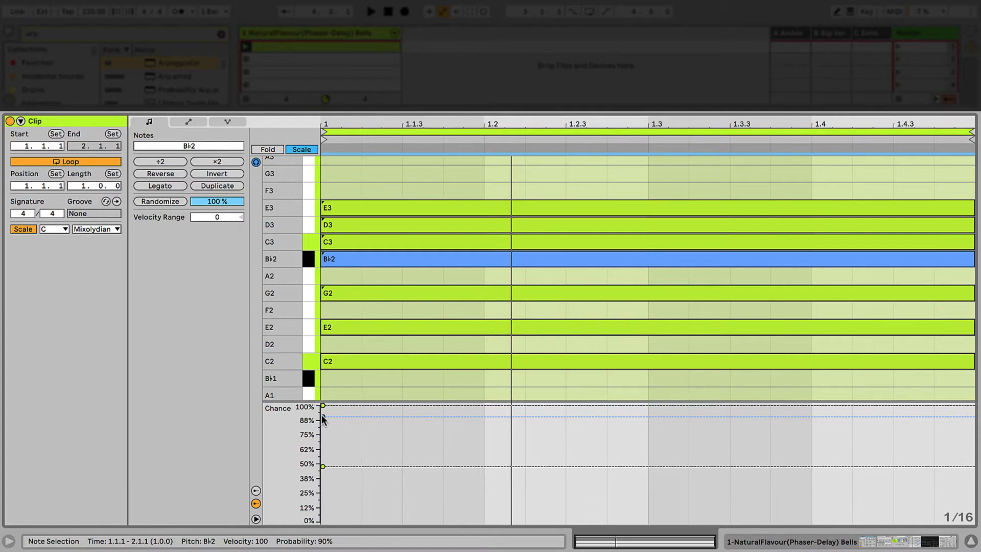
click(323, 417)
drag(323, 417, 323, 459)
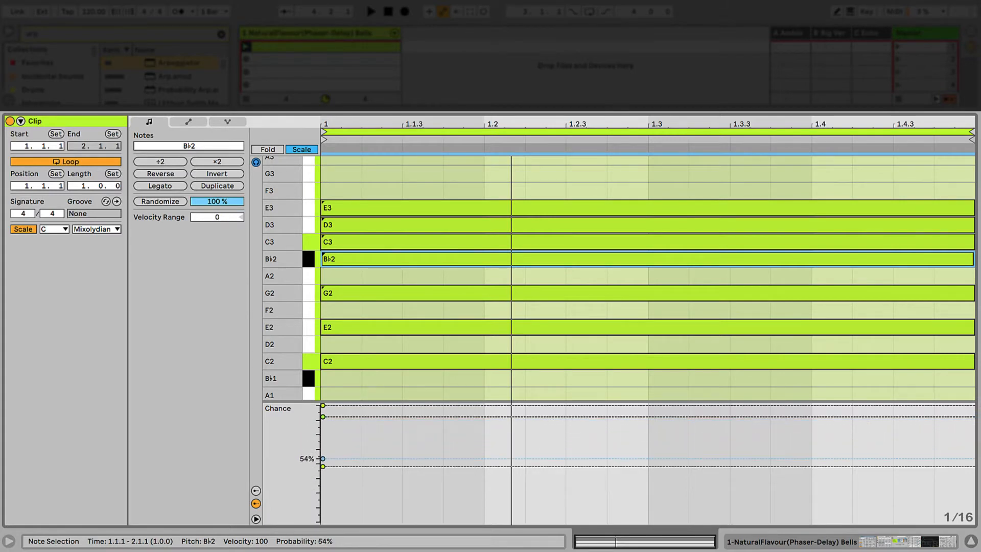
Change the clip's scale to Lydian and place the insert mark at the start of the bar.
scroll(365, 194, up, 5)
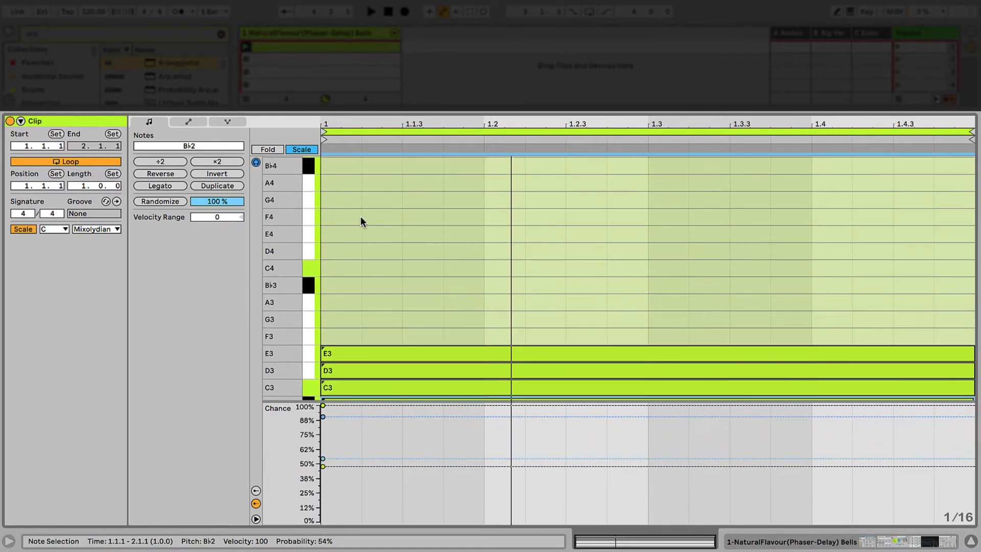
click(100, 229)
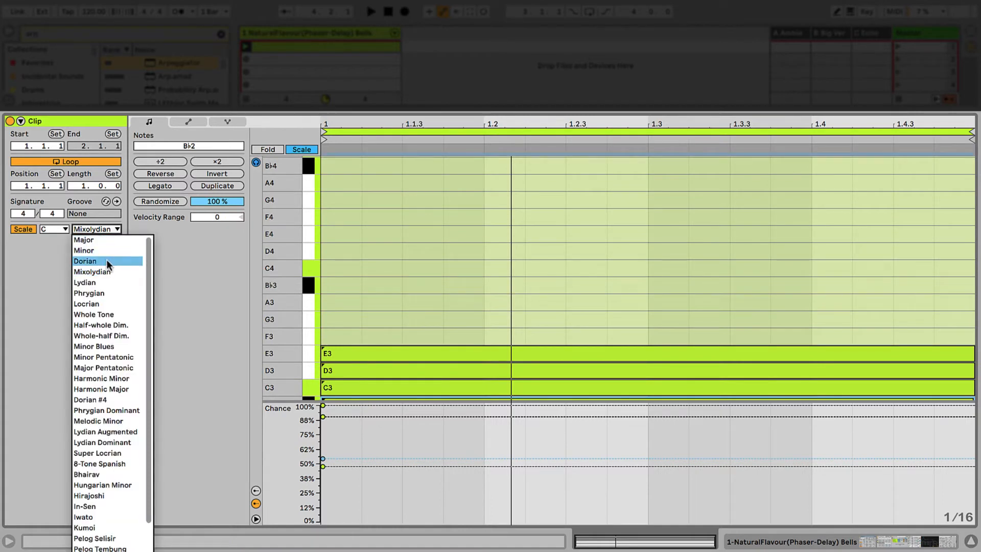
click(105, 279)
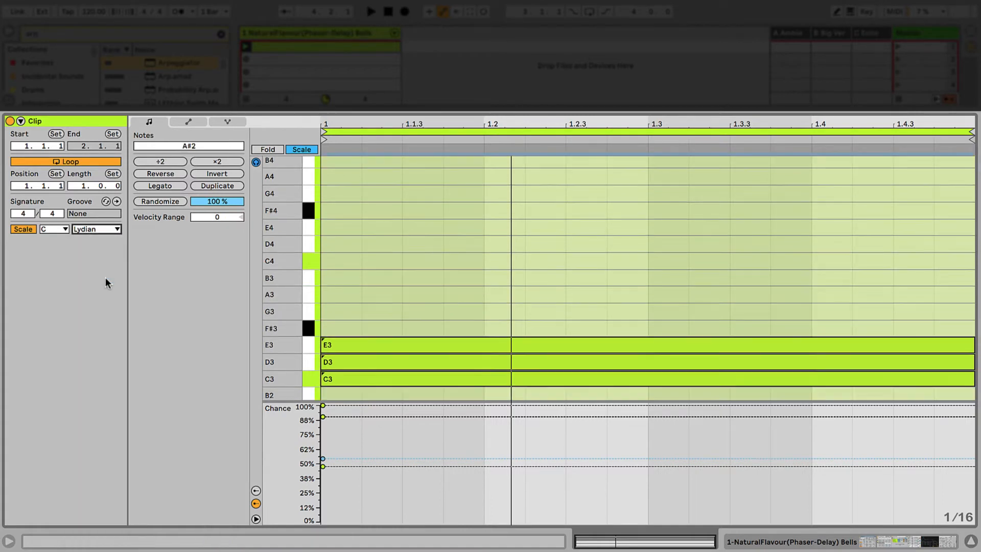
click(335, 325)
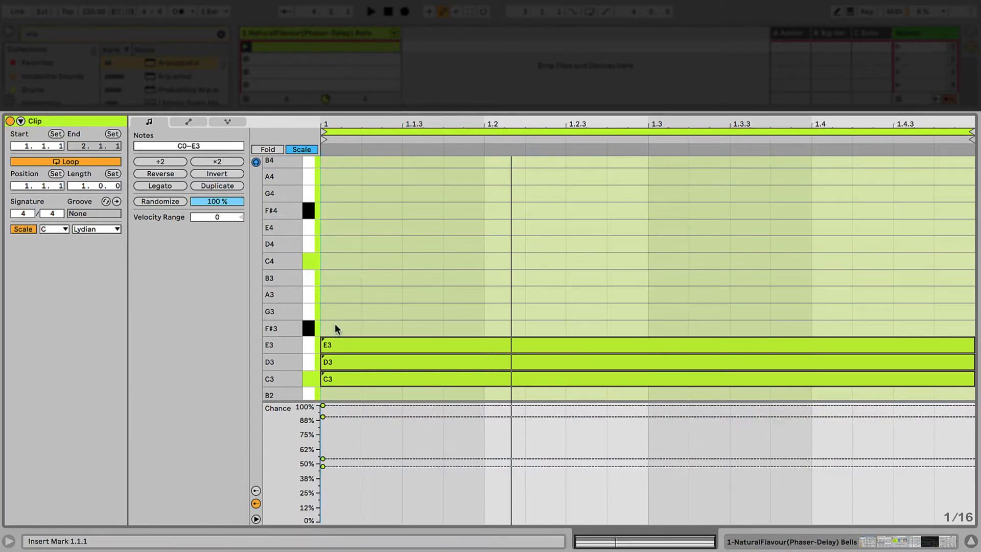
Add F♯3, G3, A3, B3, C4 and D4 notes at the start of the bar.
double_click(336, 324)
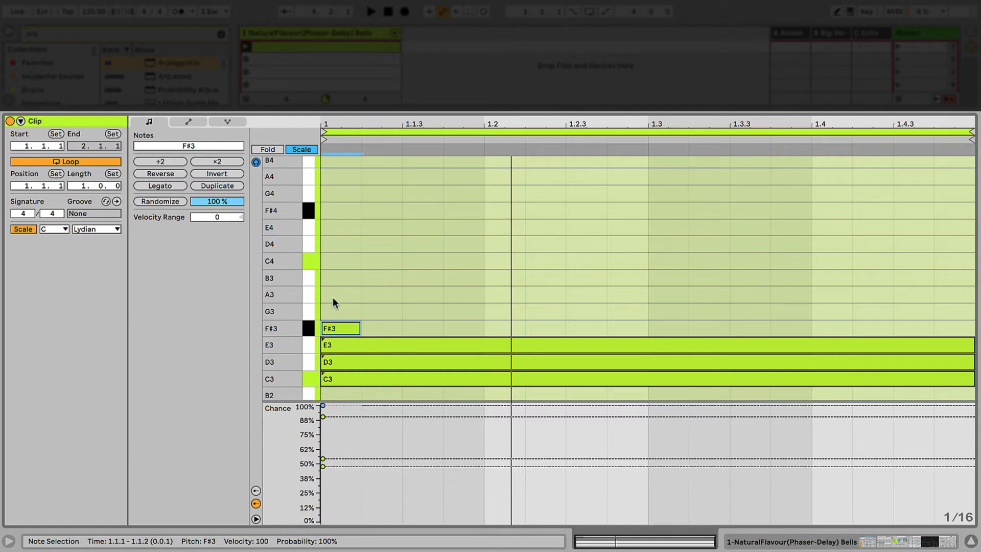
double_click(335, 311)
double_click(330, 295)
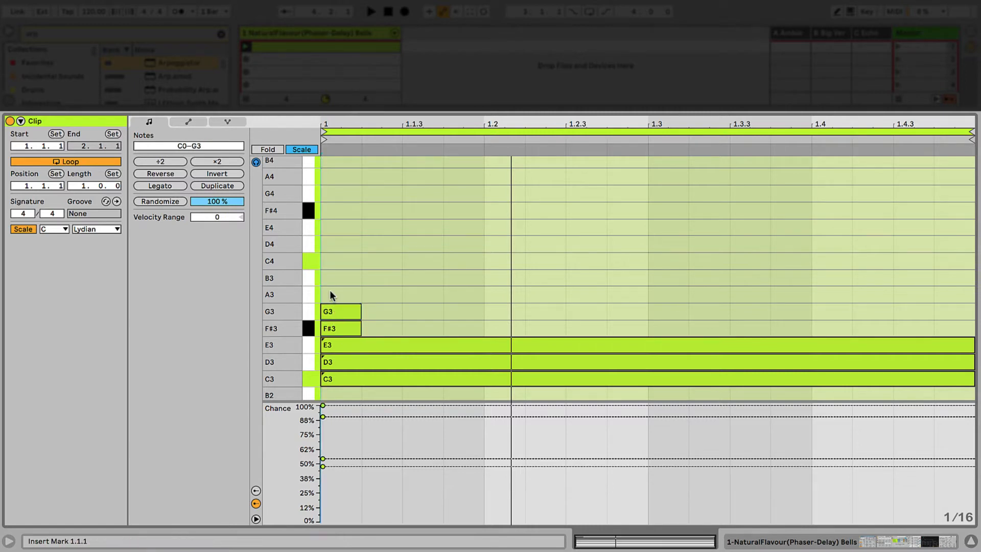
double_click(330, 278)
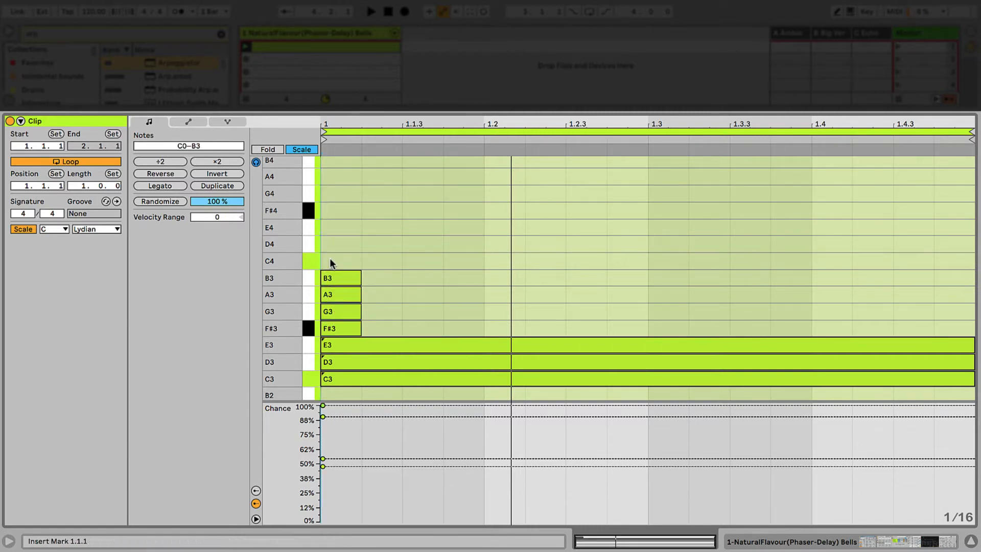
double_click(329, 259)
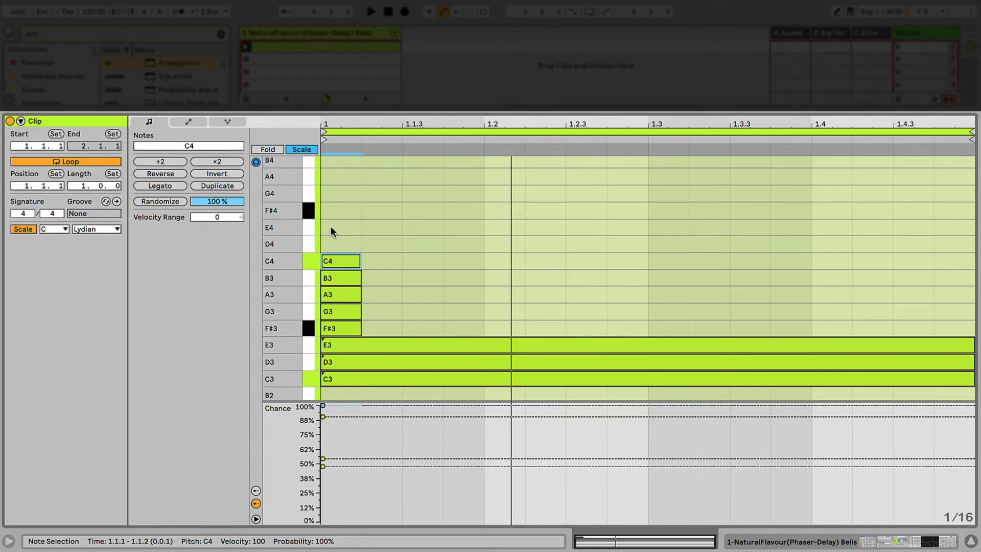
double_click(336, 244)
Add F♯4, A4 and C5 notes at the bar's start and extend all notes from F♯3 to C5 across the full bar with Legato.
click(334, 209)
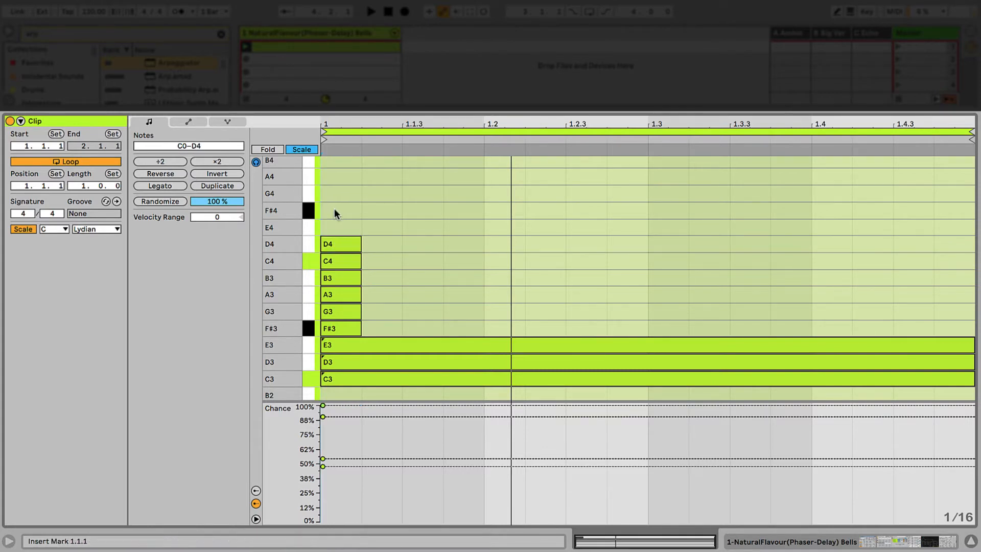
double_click(335, 209)
click(333, 174)
double_click(333, 174)
scroll(333, 172, up, 2)
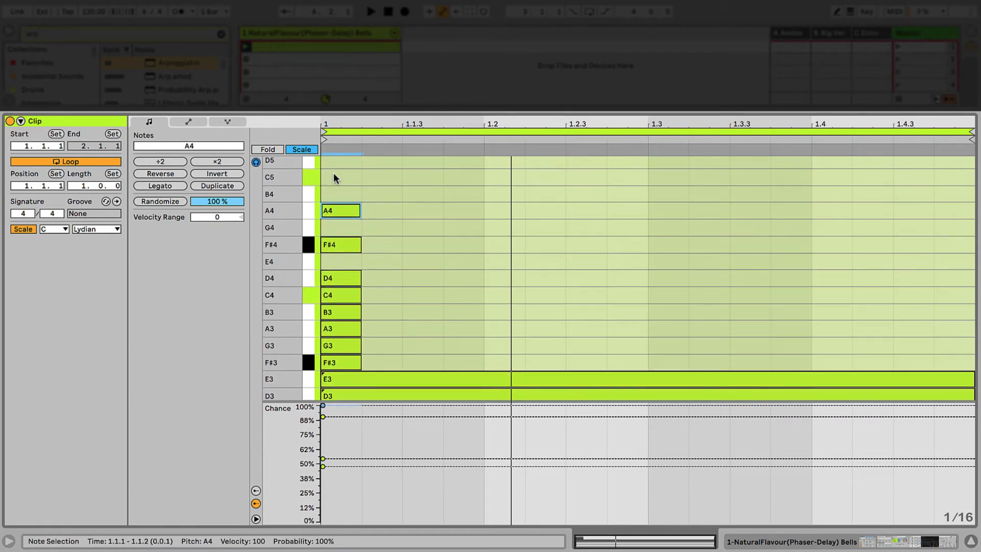
double_click(335, 174)
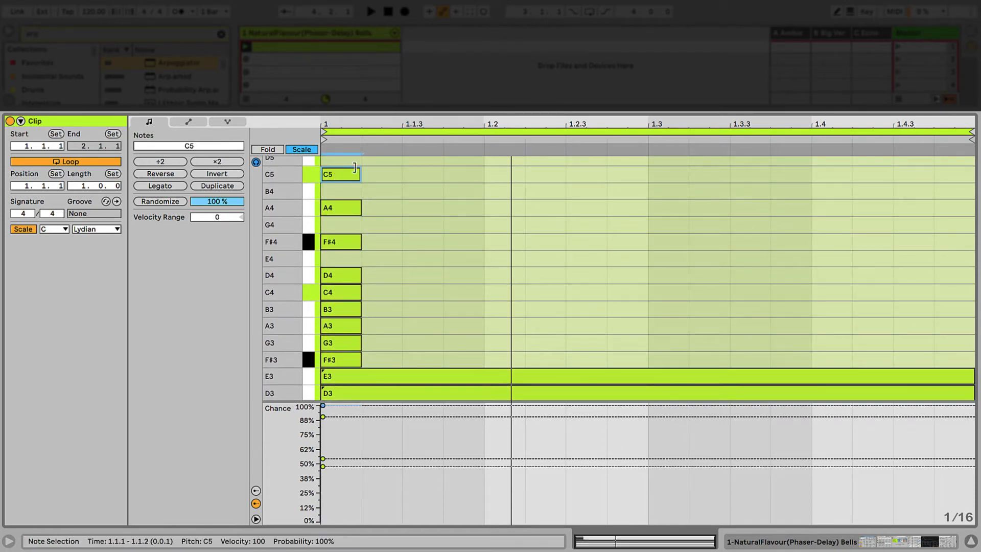
drag(369, 164, 327, 364)
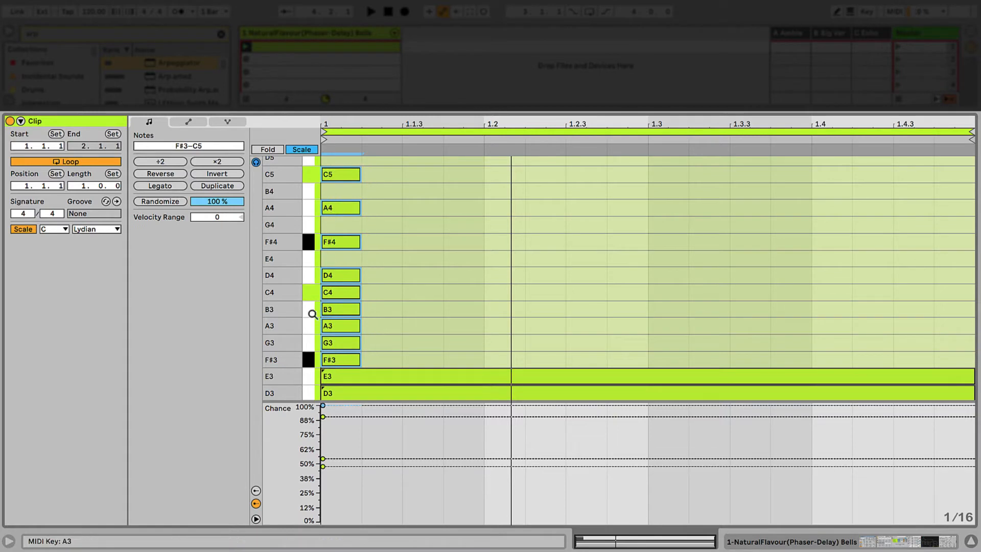
click(159, 186)
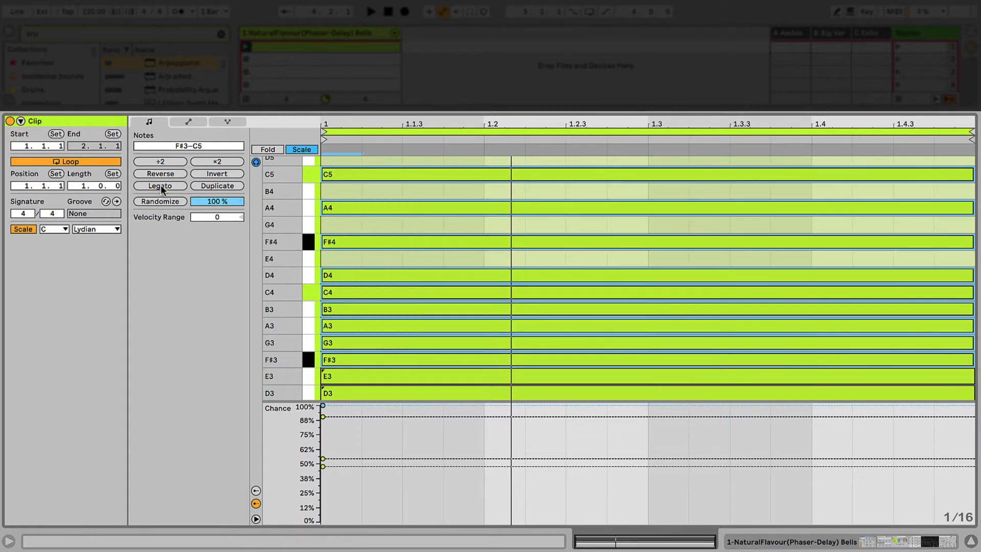
Lower the chance of the F♯4 and F♯3 notes individually to slightly above 40%.
click(335, 256)
click(356, 243)
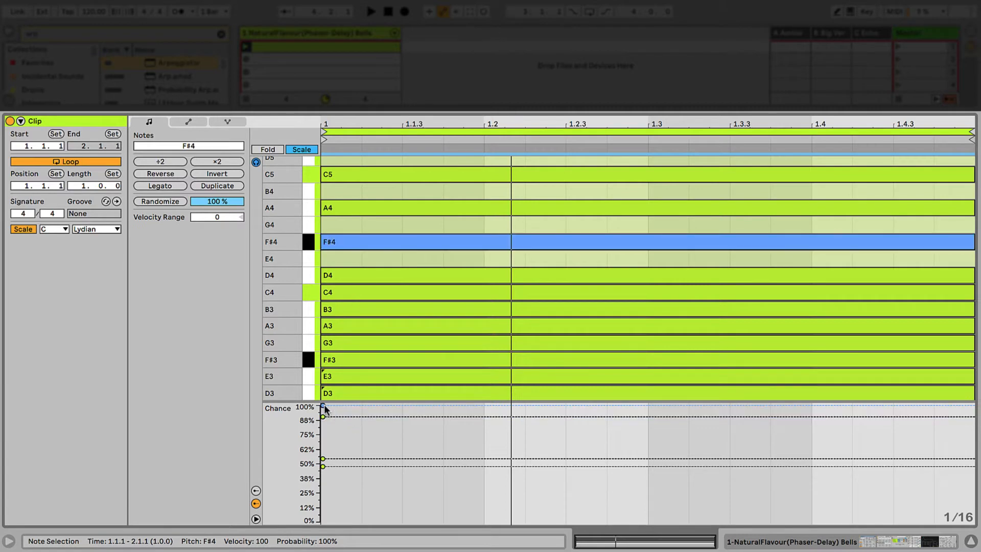
drag(324, 407, 323, 434)
drag(323, 460, 323, 471)
click(337, 359)
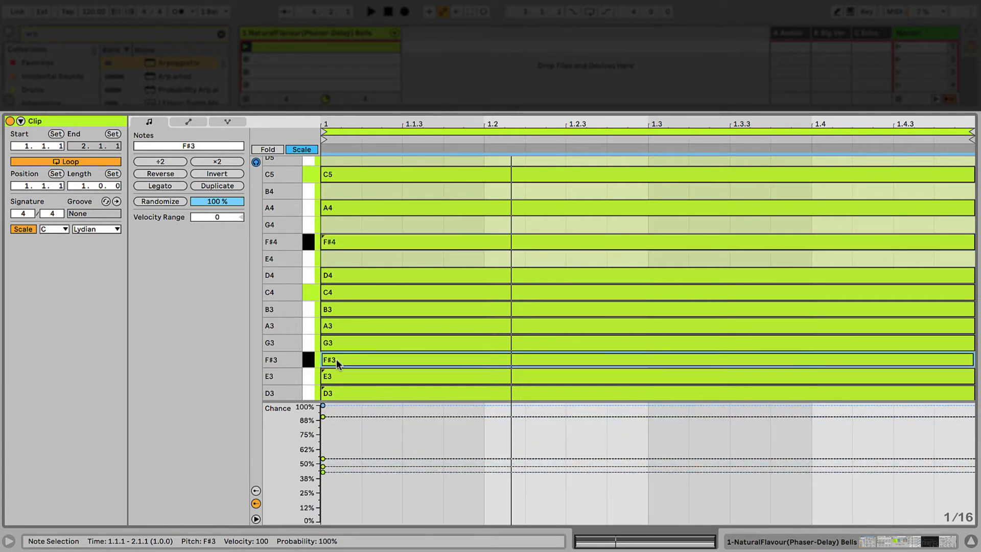
drag(323, 405, 323, 474)
Set the A4 note's chance to 74% and the chance of B3, C4 and D4 to 76%.
click(353, 190)
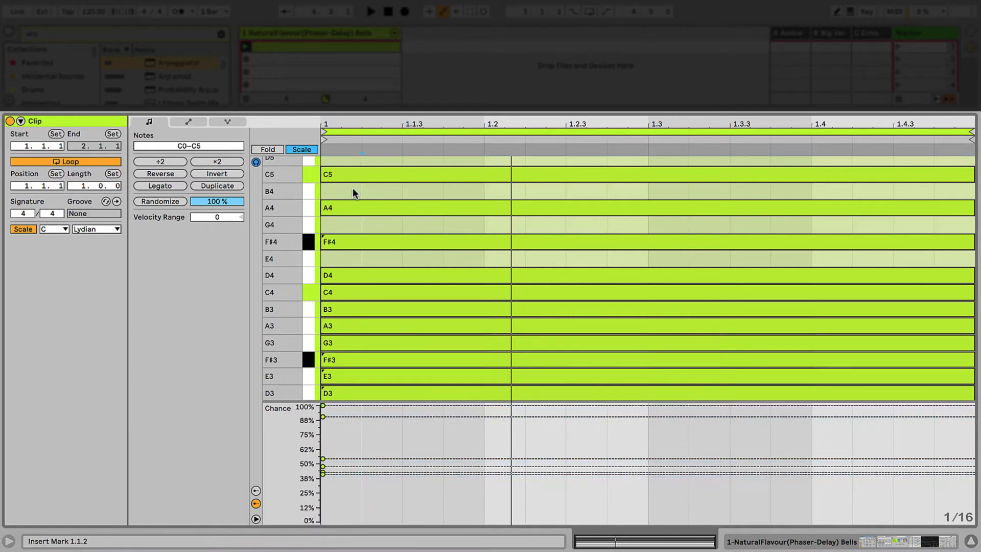
click(352, 208)
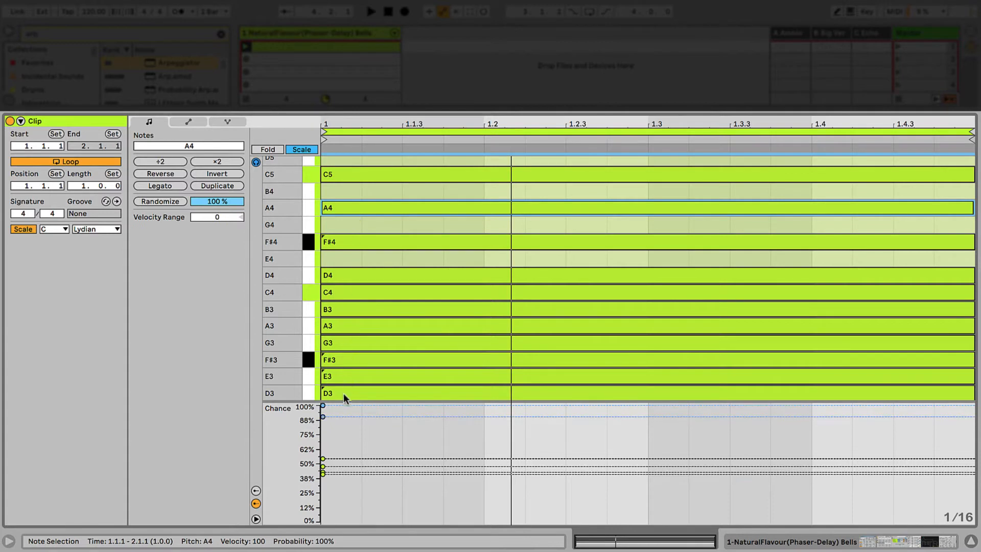
drag(325, 409, 323, 435)
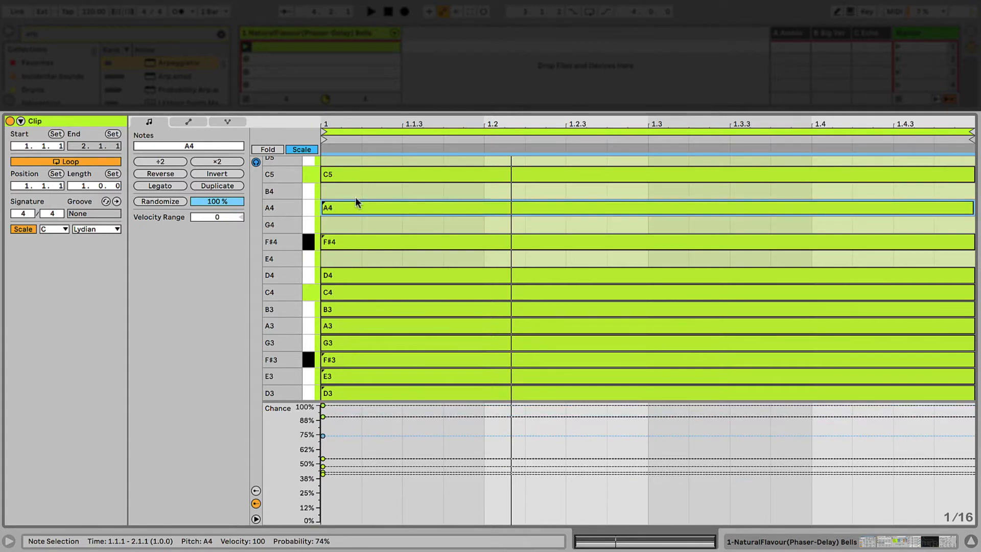
drag(352, 261, 353, 308)
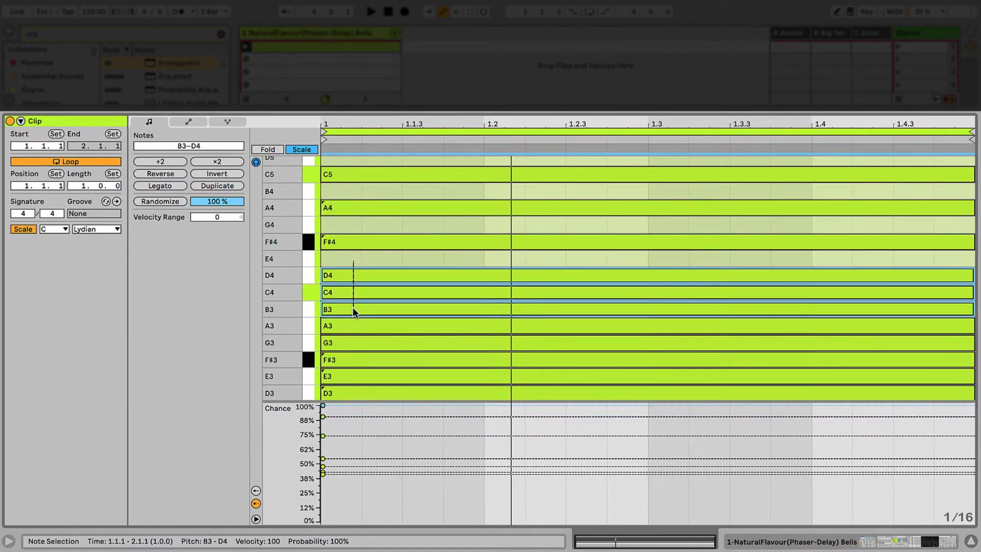
drag(323, 408, 323, 434)
Change the clip's scale from Lydian to Phrygian Dominant.
scroll(494, 241, up, 6)
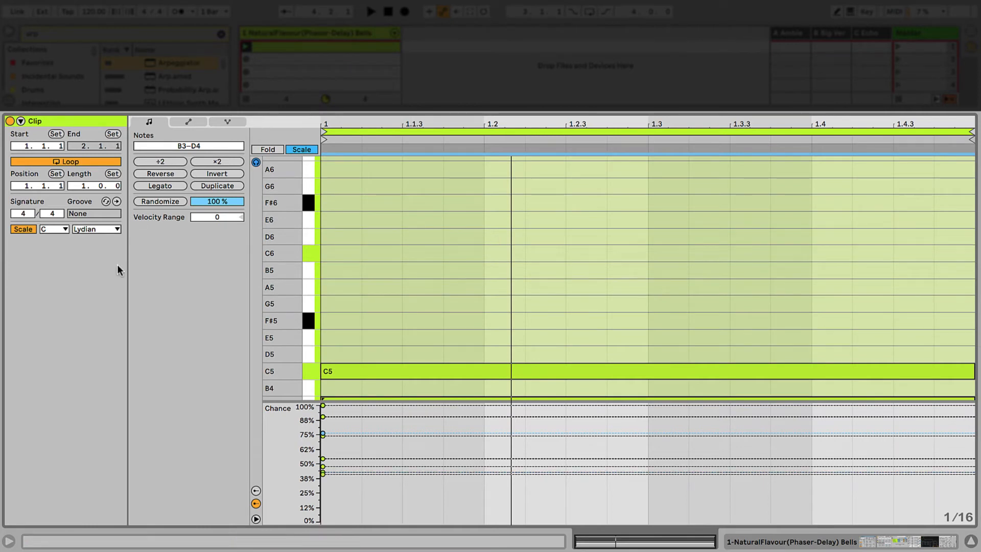
click(102, 226)
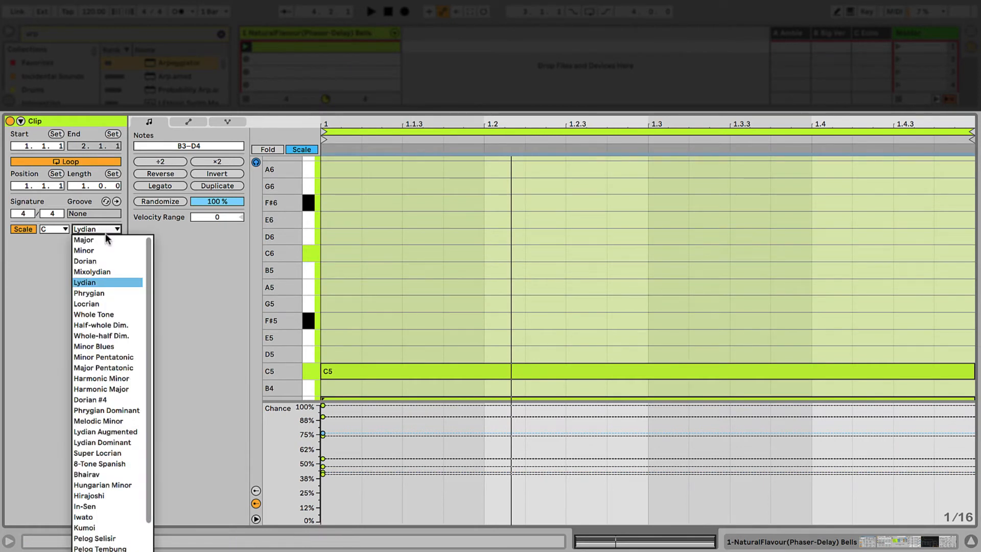
click(127, 412)
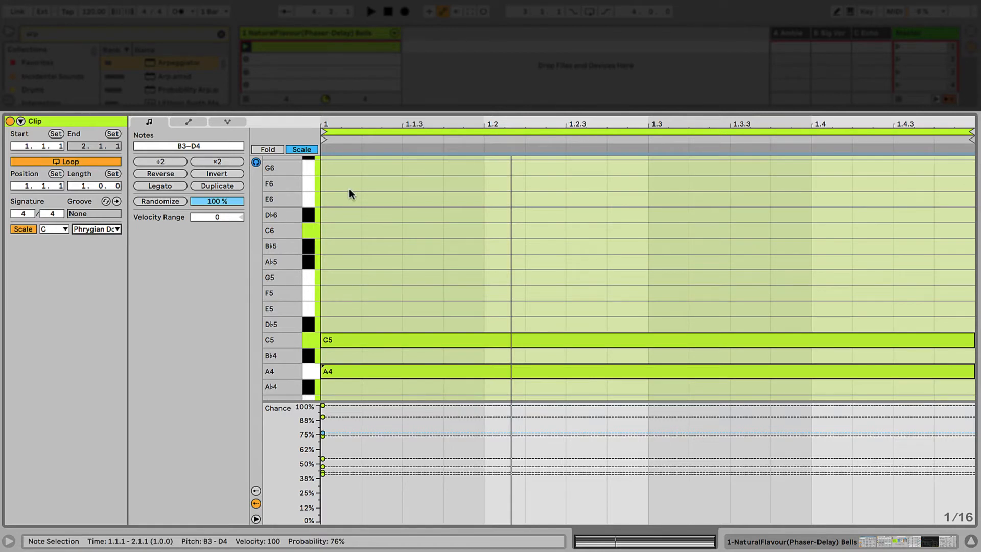
Add E5, G5, A♭5, B♭5, C6 and G6 notes at the bar's start and extend them across the full bar with Legato.
double_click(331, 309)
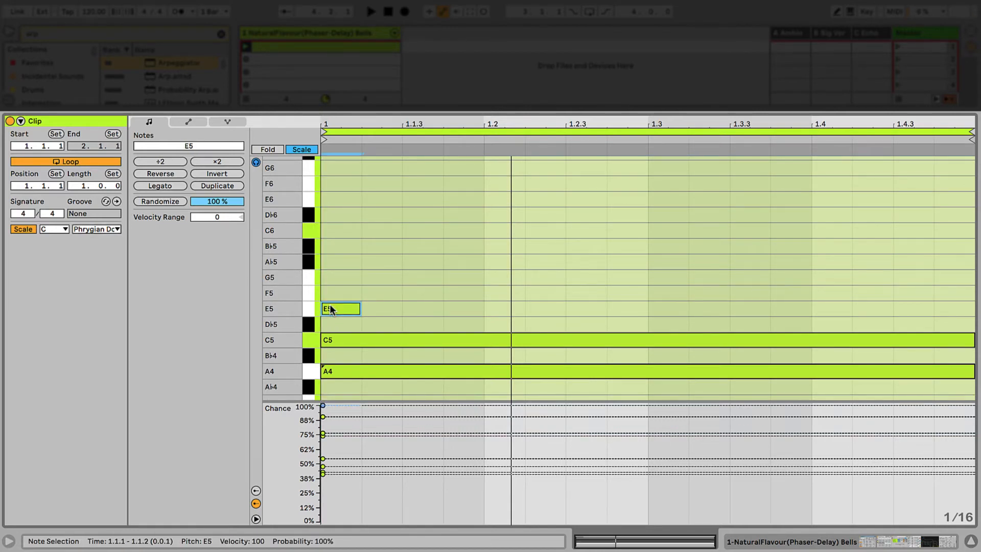
double_click(340, 278)
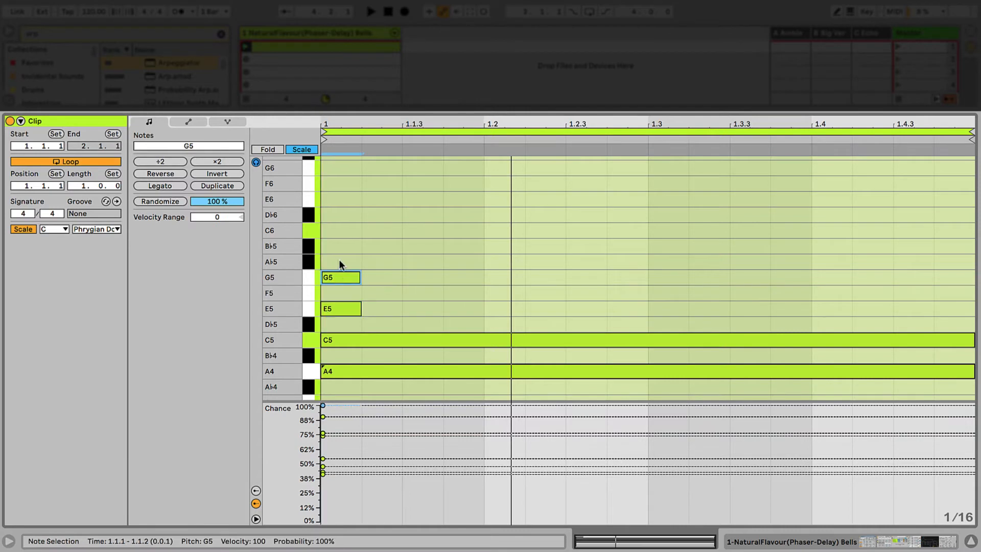
double_click(339, 261)
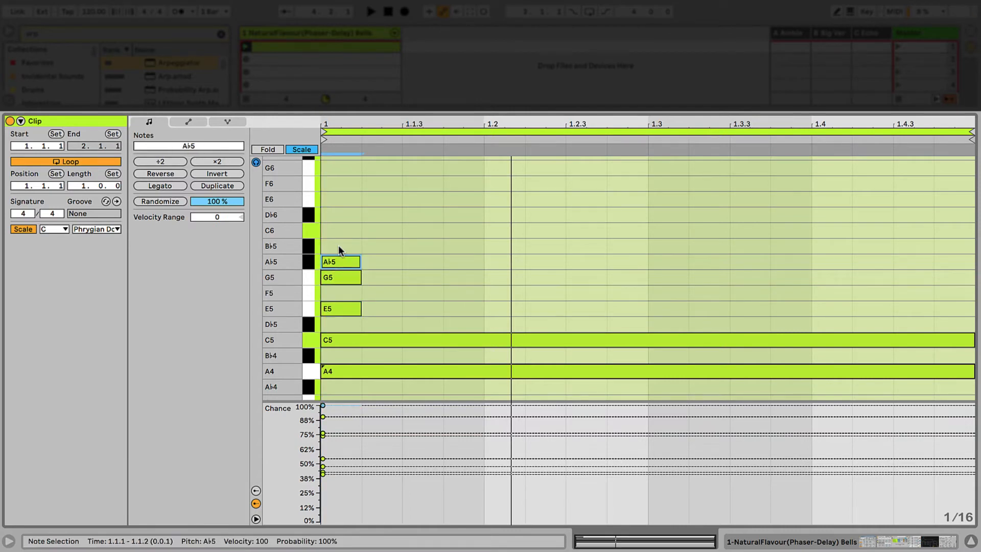
double_click(339, 247)
double_click(338, 230)
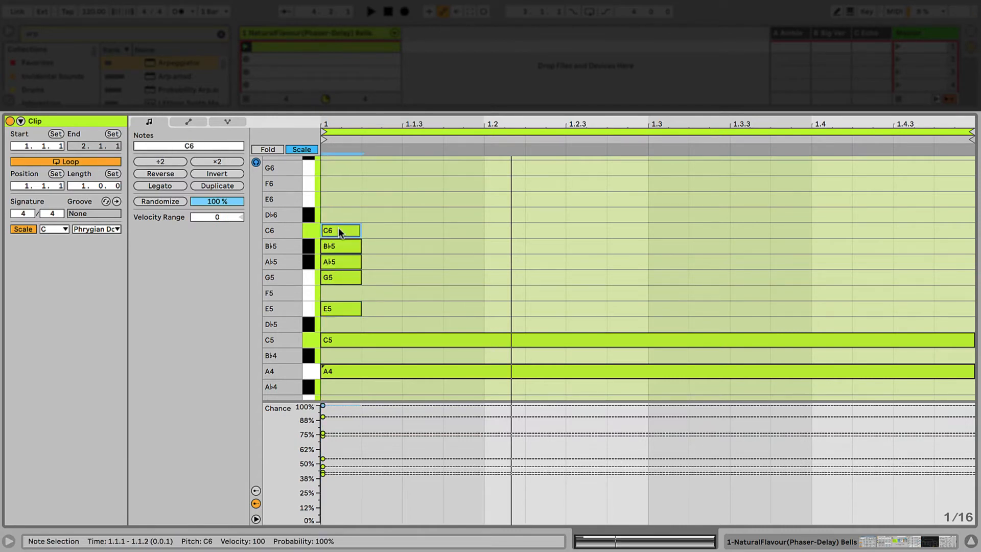
double_click(338, 167)
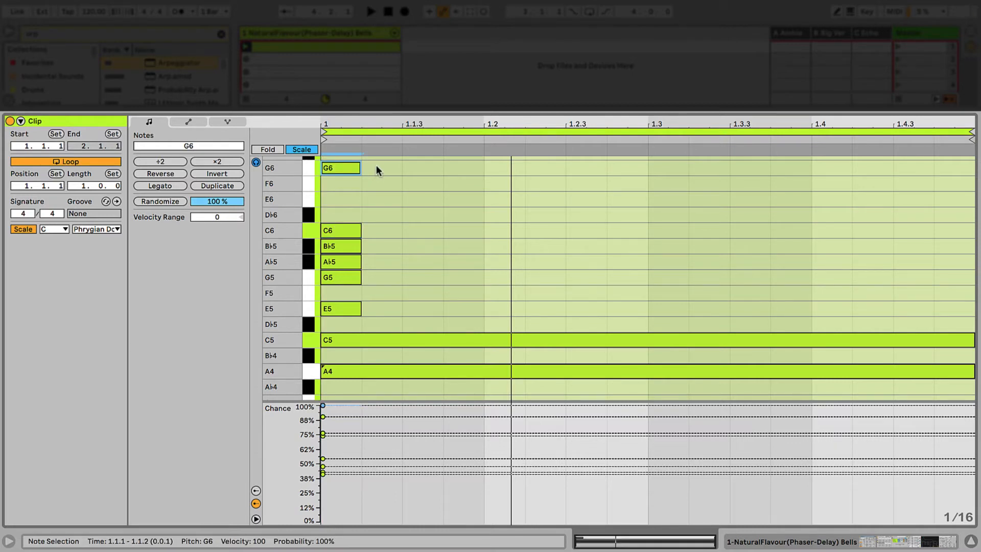
drag(376, 167, 281, 298)
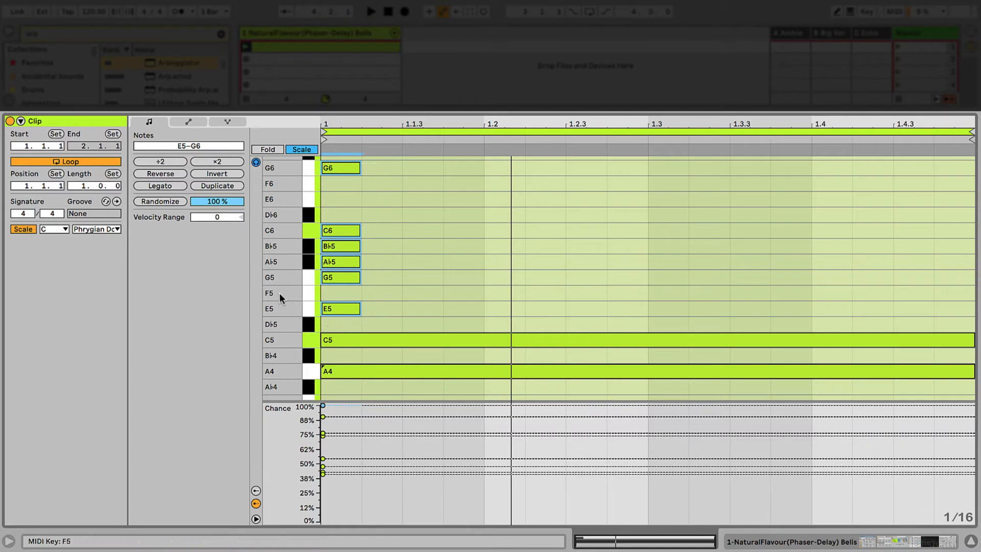
click(159, 186)
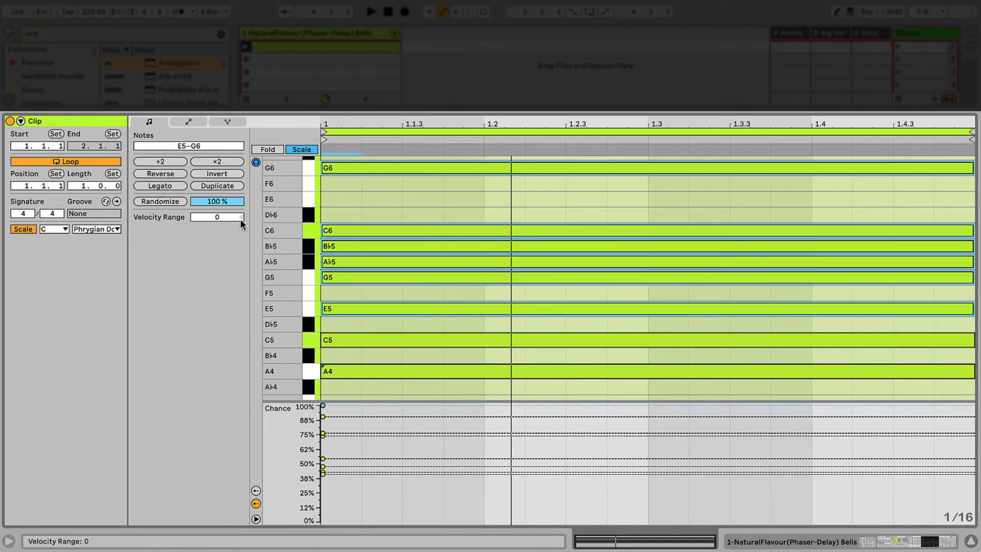
Select the A♭5 and B♭5 notes together and lower their chance to about 54%.
click(358, 246)
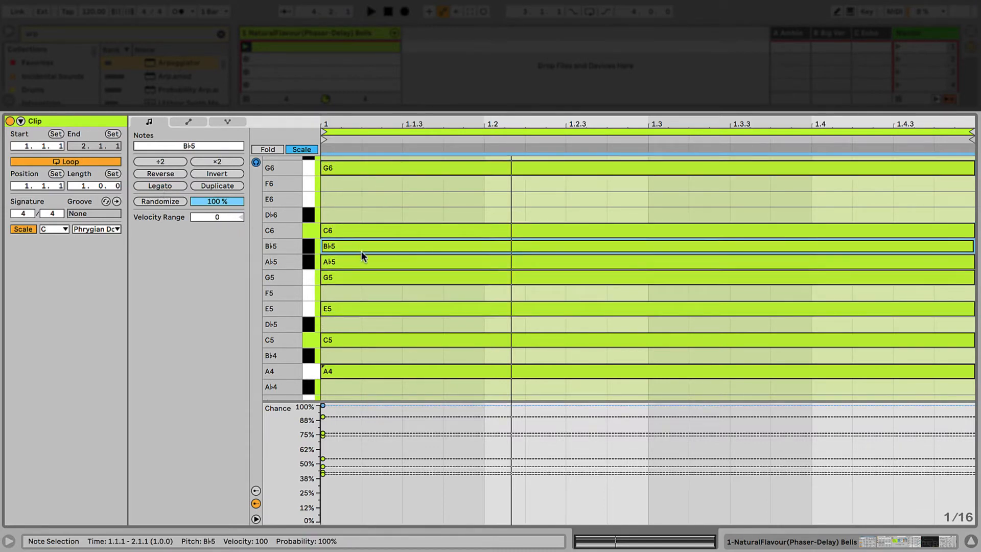
click(363, 261)
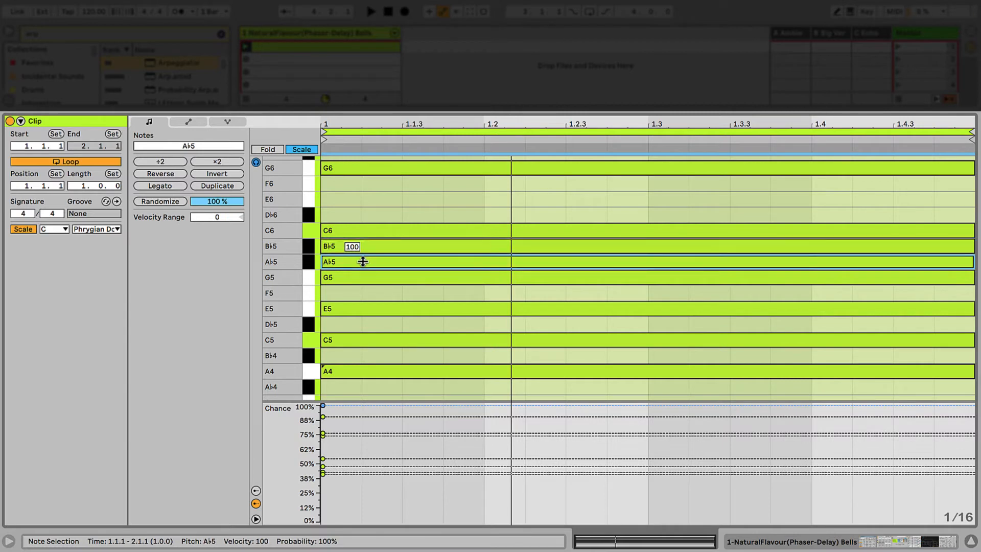
shift+click(352, 247)
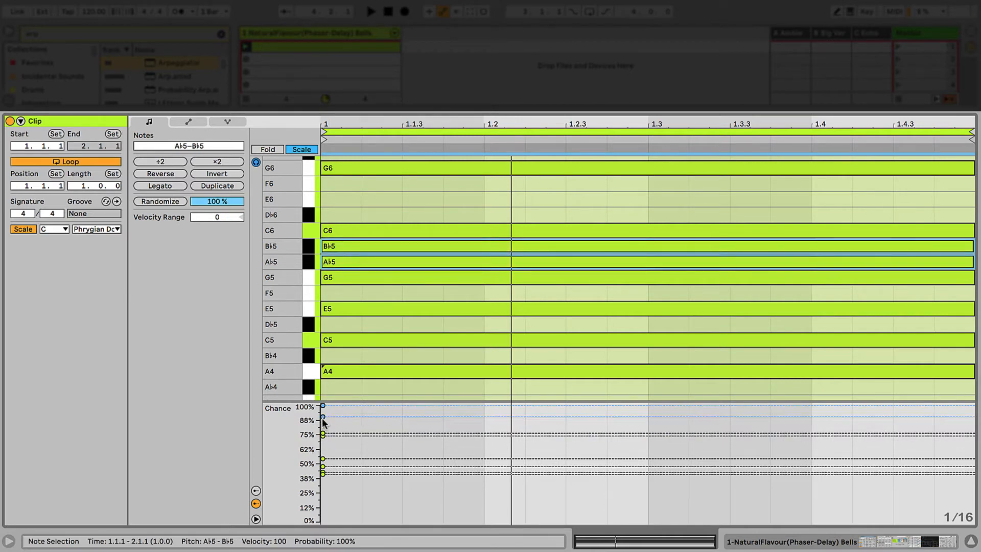
drag(323, 406, 323, 459)
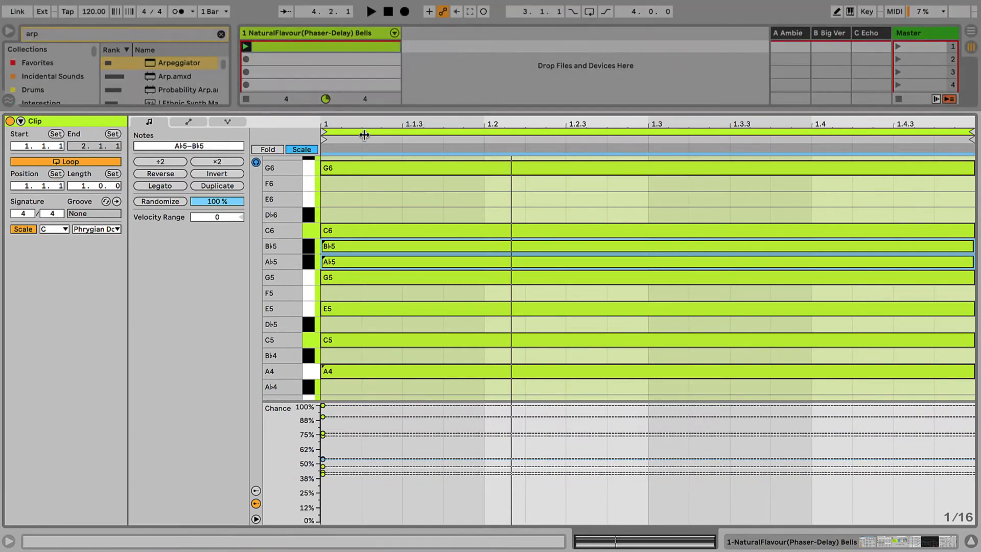
Shrink the clip editor without its Chance lane and show the bells track's device chain.
drag(353, 109, 354, 286)
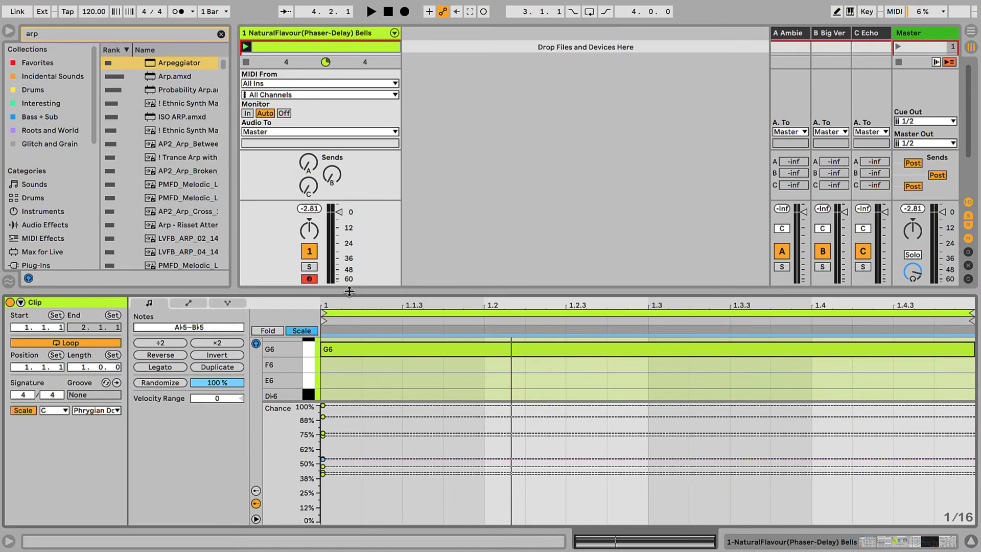
click(256, 504)
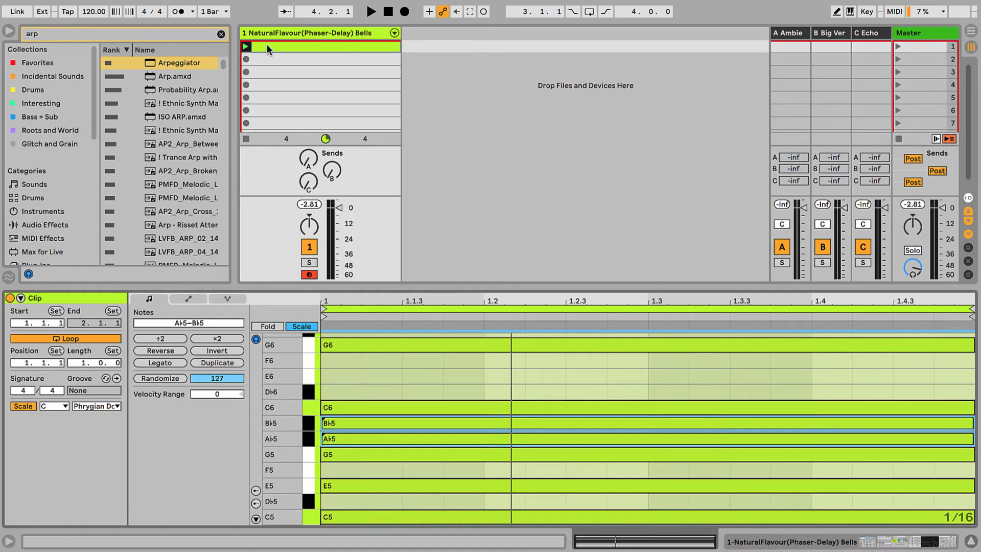
click(290, 33)
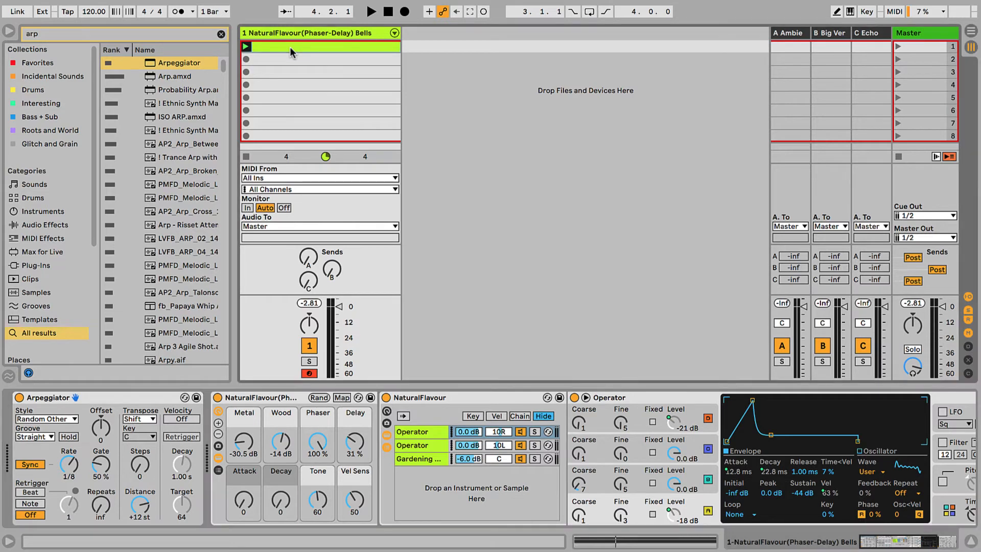
Play the bells clip and lower the Arpeggiator's Gate to 56%.
key(space)
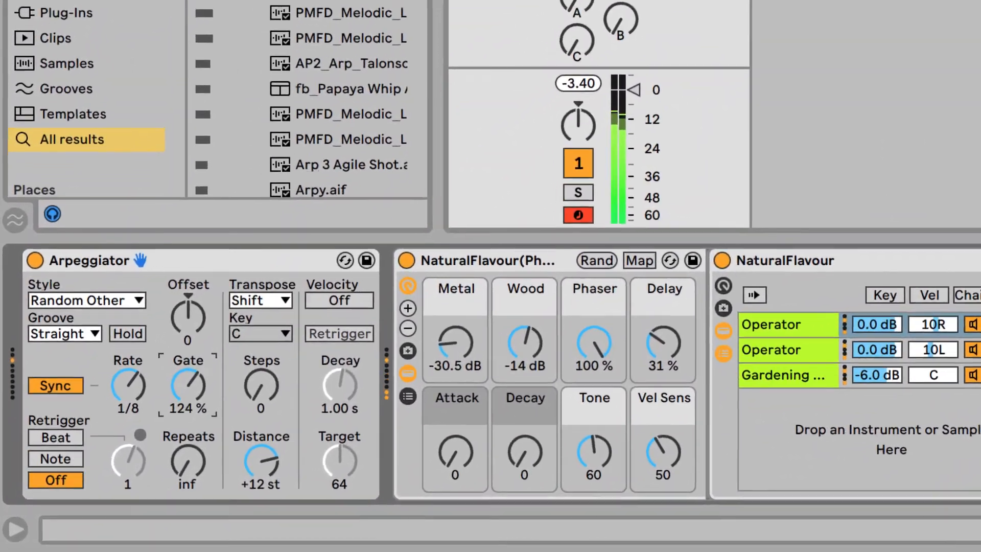
drag(188, 385, 188, 435)
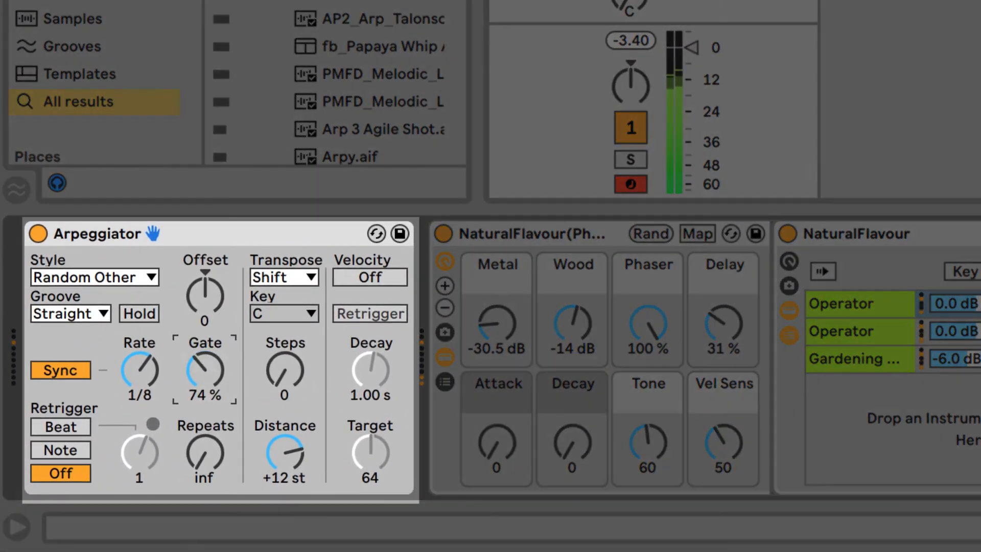
drag(198, 362, 197, 380)
Try faster and slower Arpeggiator rates, including 1/32, and settle the Rate on 1/6.
mouse_move(142, 357)
mouse_down()
mouse_move(144, 349)
mouse_move(148, 358)
mouse_up()
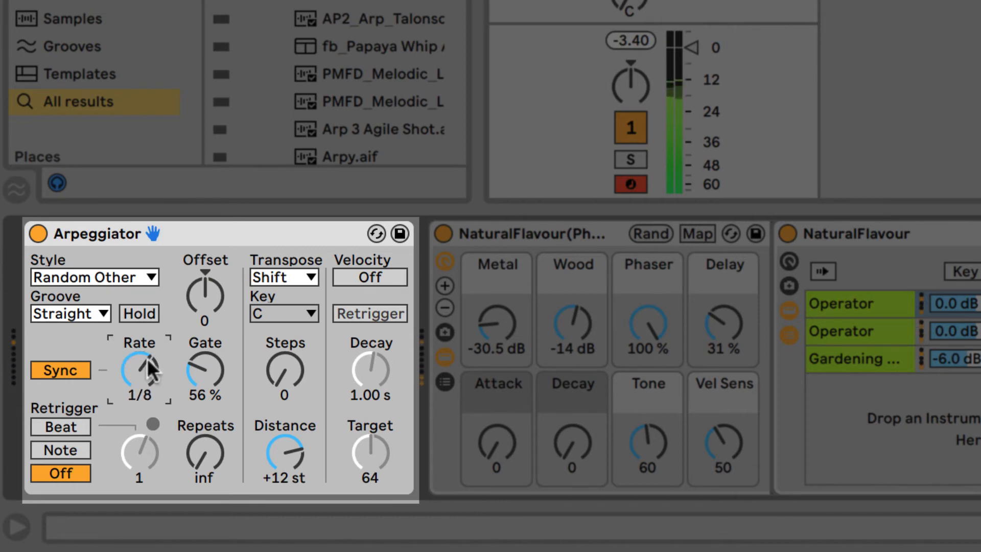
key(Down)
key(Down)
key(Down)
key(Down)
key(Up)
key(Up)
key(Up)
key(Up)
key(Down)
key(Down)
key(Down)
key(Down)
key(Down)
key(Up)
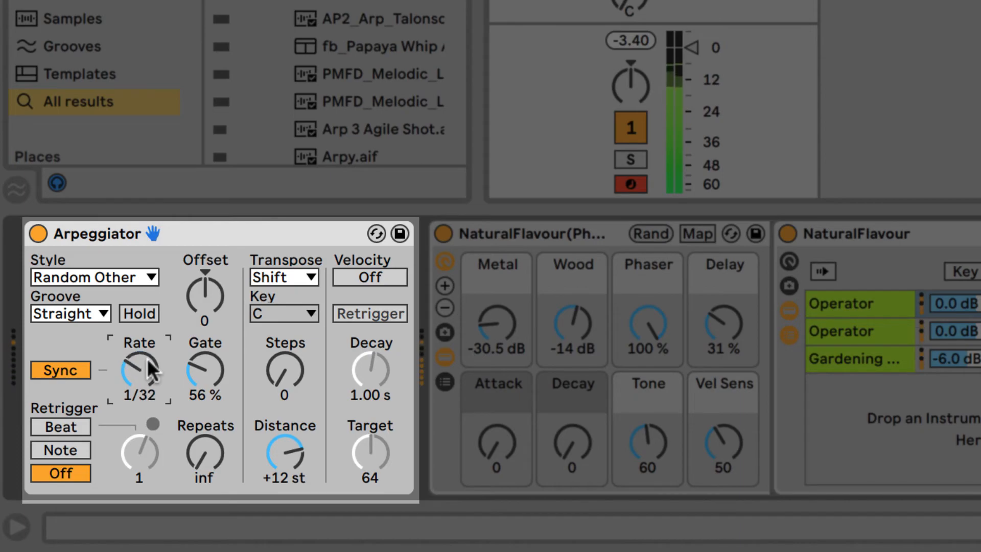
key(Up)
key(Up)
key(Up)
key(Up)
key(Up)
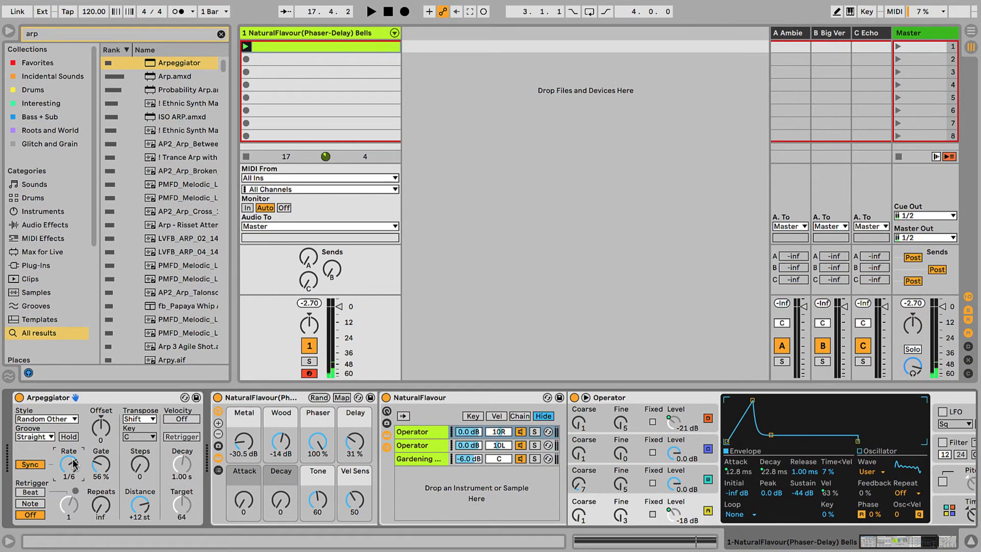
Search the browser for "expre" and insert Expression Control ahead of the Arpeggiator on the bells track.
key(ctrl+f)
key(BackSpace)
text(expre)
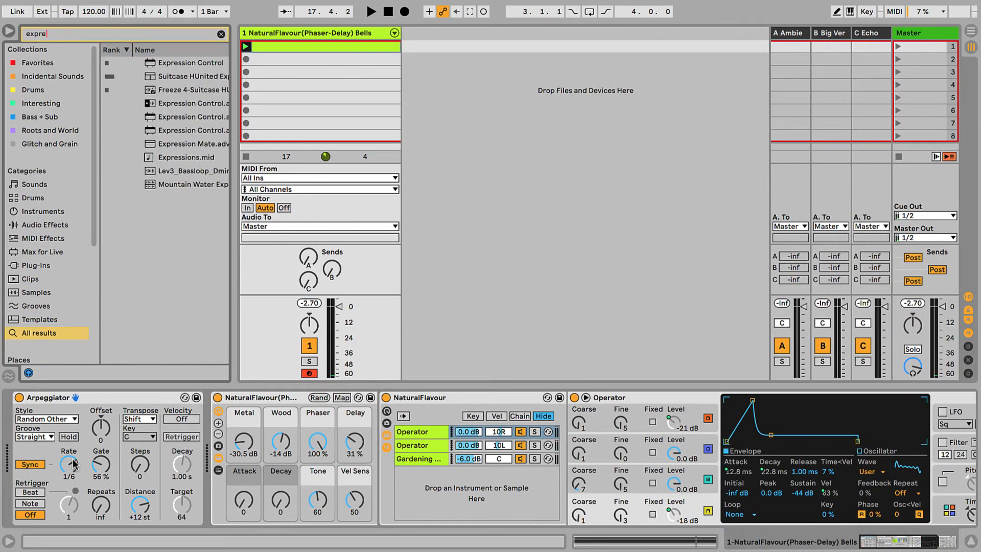
drag(174, 62, 11, 440)
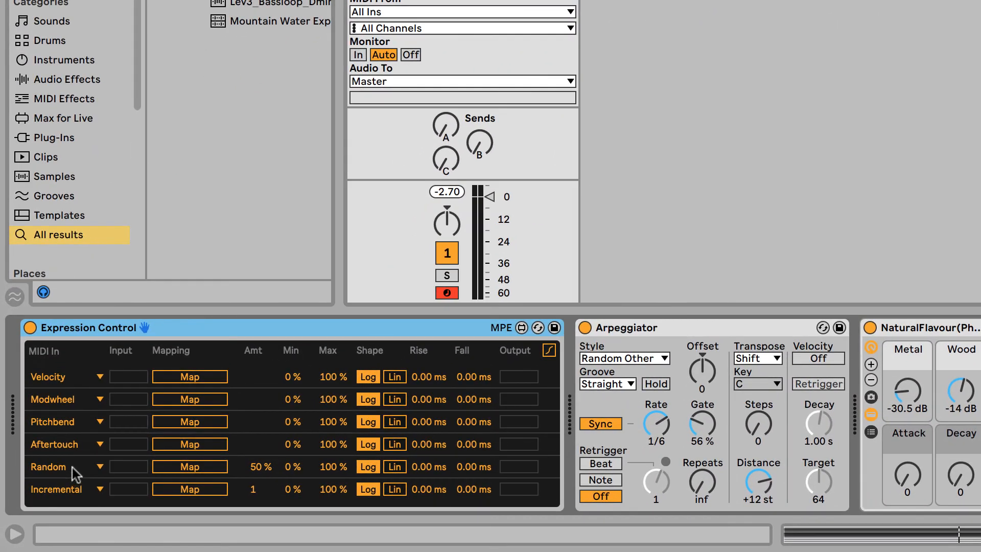
Map Expression Control's Random source to the rack's Metal macro and its Incremental source to the Wood macro.
click(179, 469)
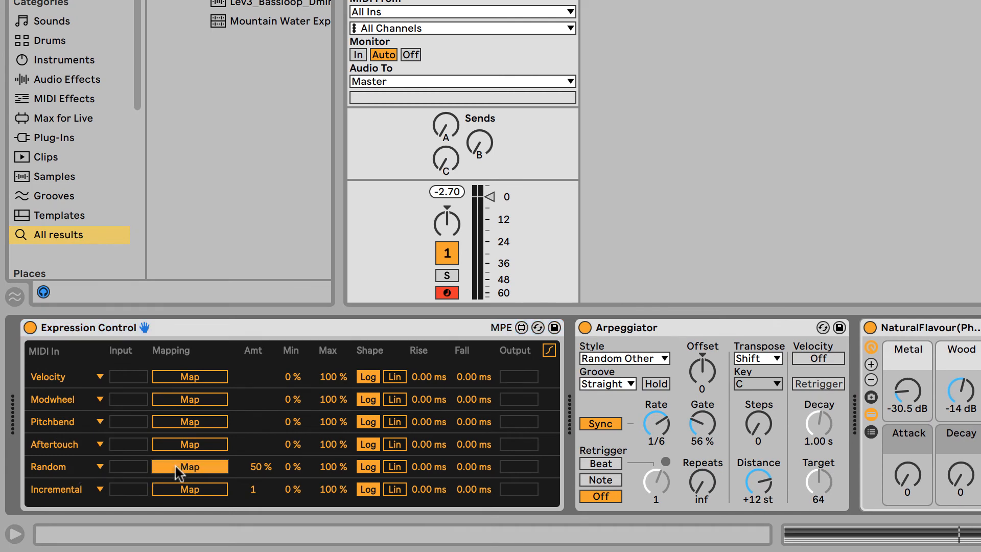
click(905, 392)
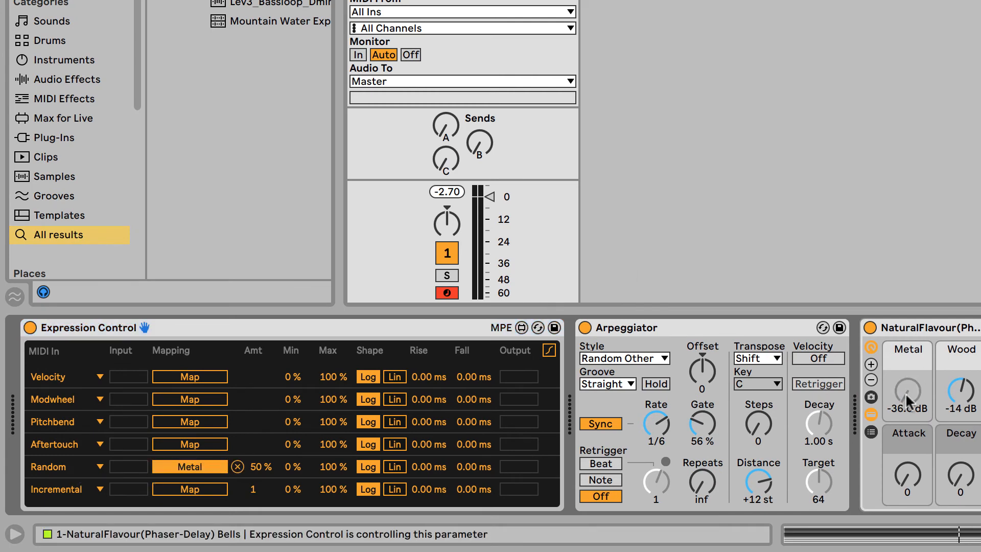
click(192, 490)
click(961, 392)
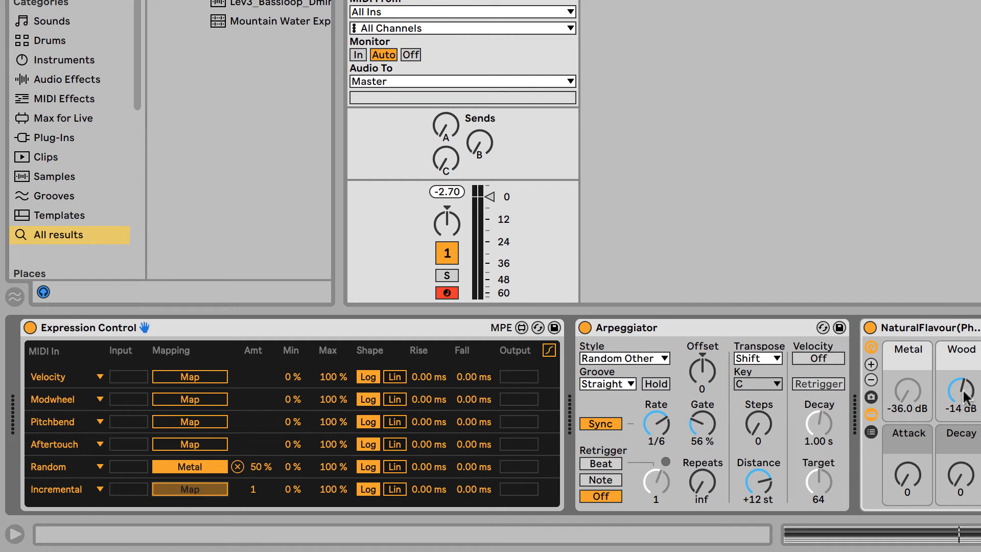
Change Expression Control's Aftertouch source to Random, map it to the Delay macro, and audition the modulated clip.
click(74, 444)
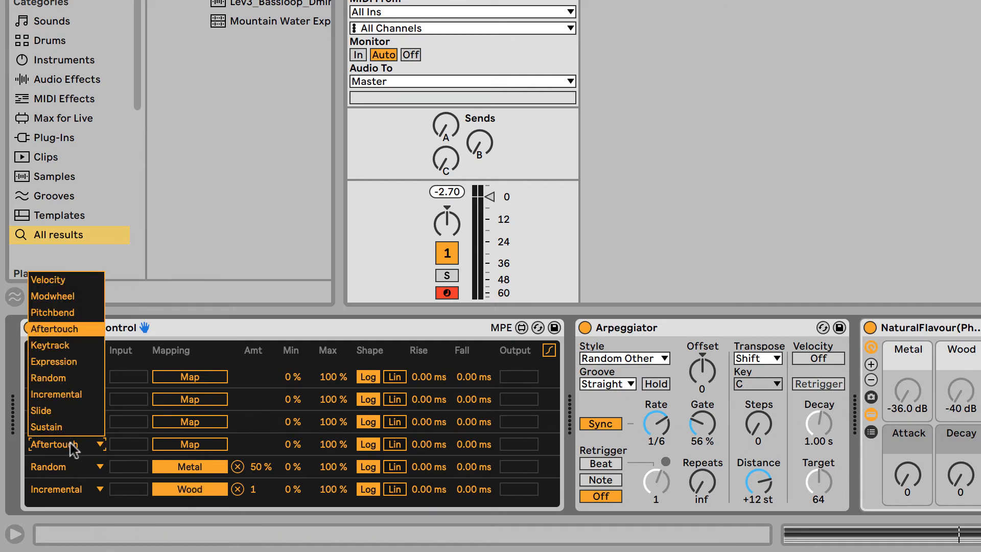
click(68, 379)
click(189, 444)
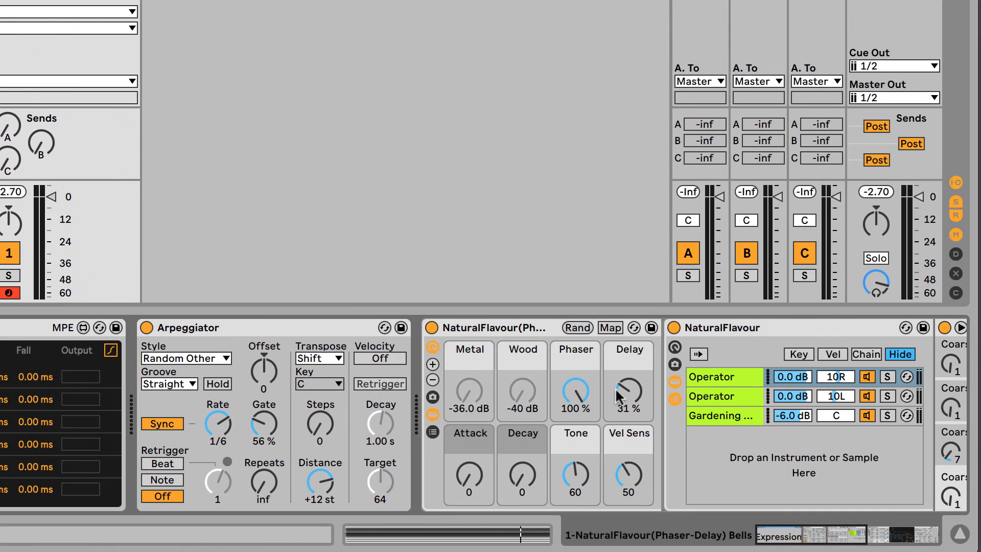
click(620, 388)
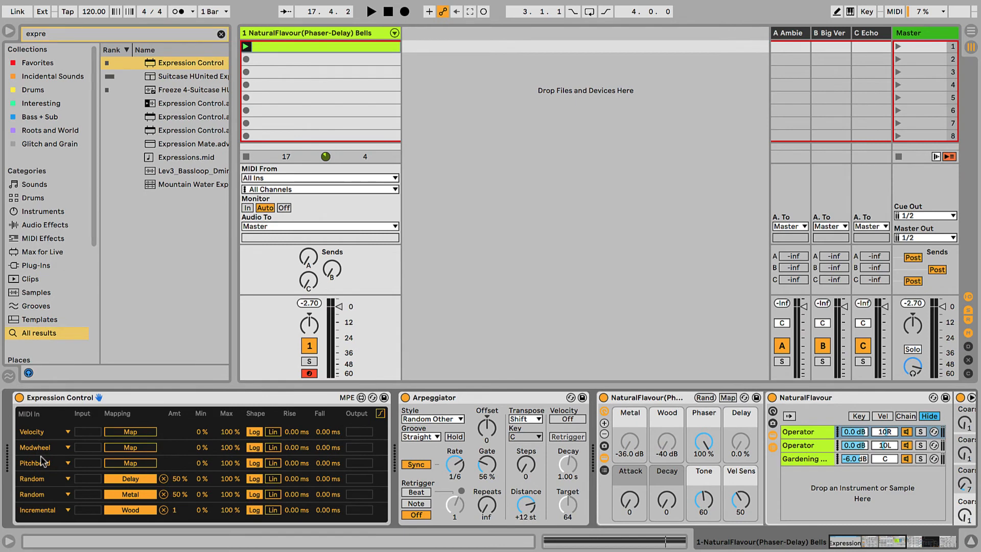
key(space)
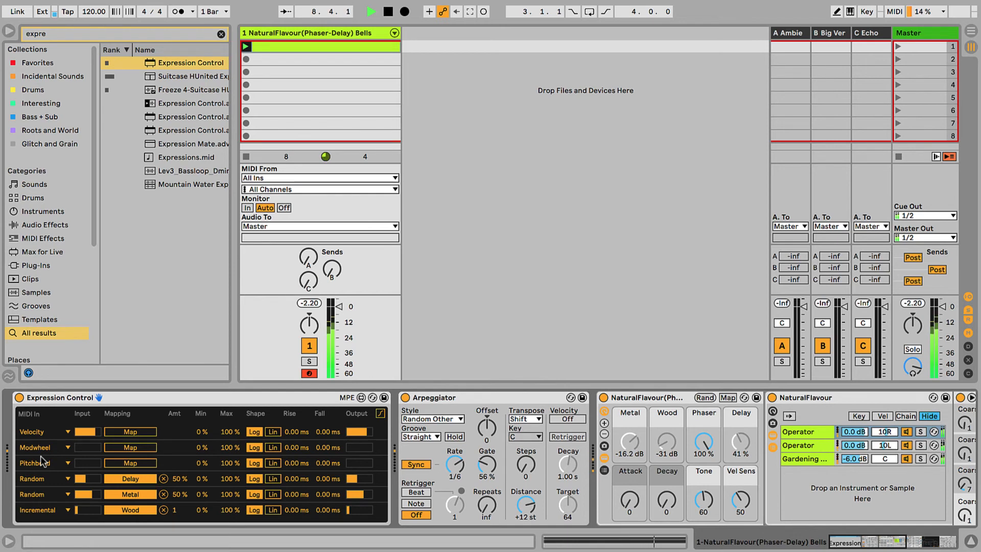
key(space)
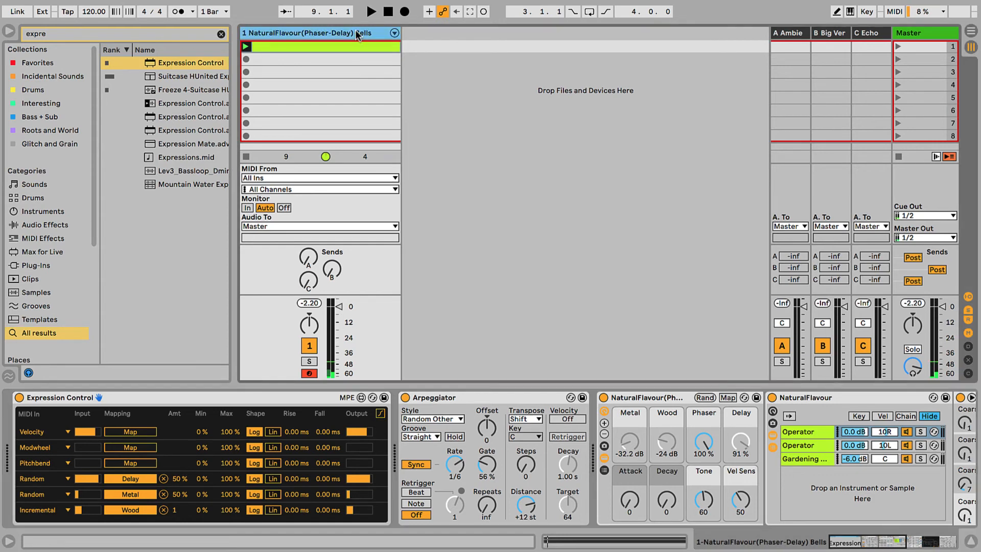
Create a second MIDI track, load the FX - Embra IDM 128 rack, and copy the bells clip into its first slot.
key(ctrl+shift+t)
key(ctrl+f)
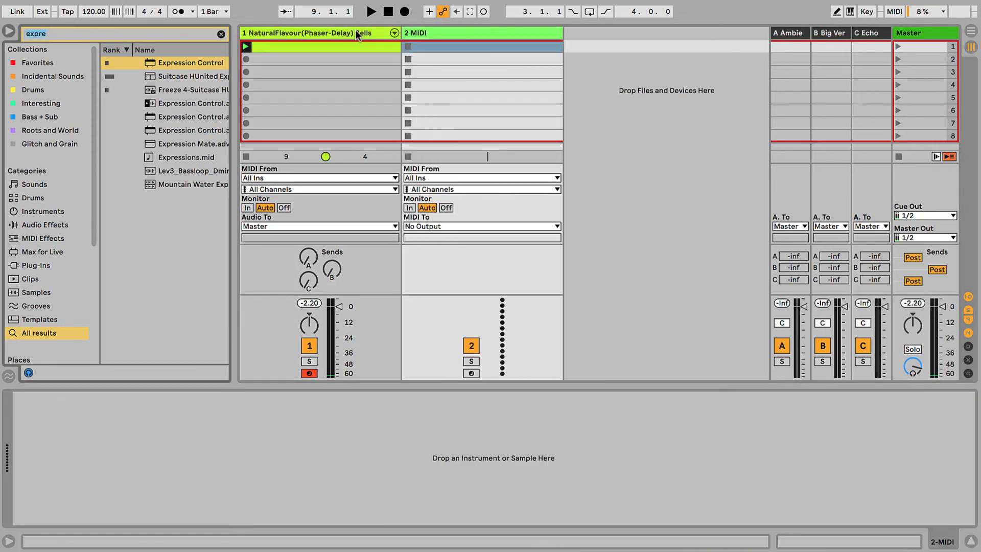
text(idm)
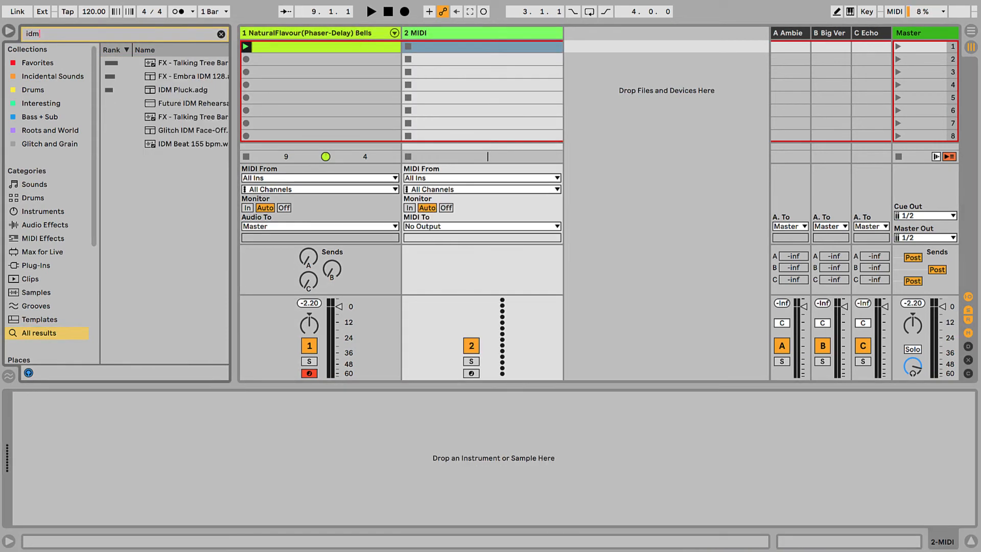
mouse_move(189, 77)
mouse_down()
mouse_move(87, 453)
mouse_move(172, 74)
mouse_up()
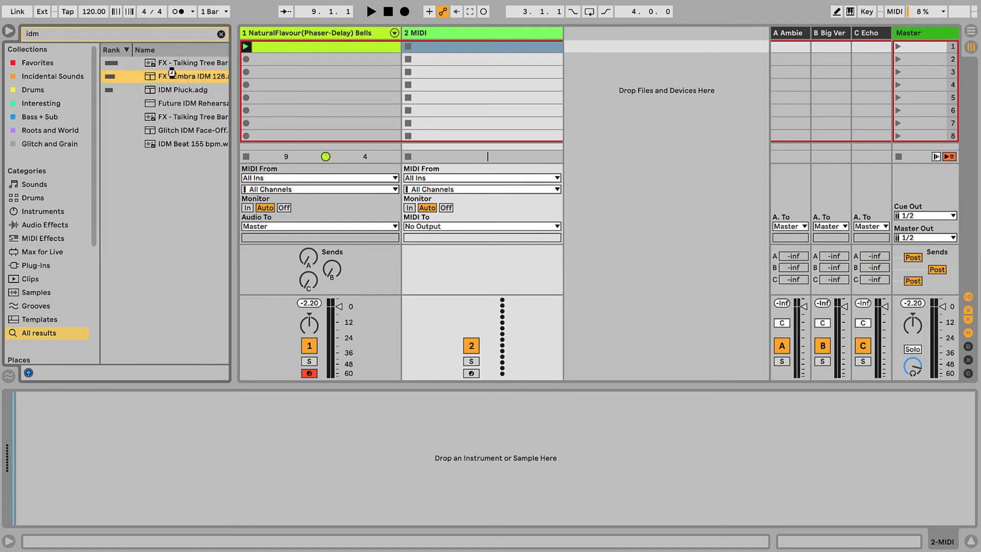
double_click(171, 74)
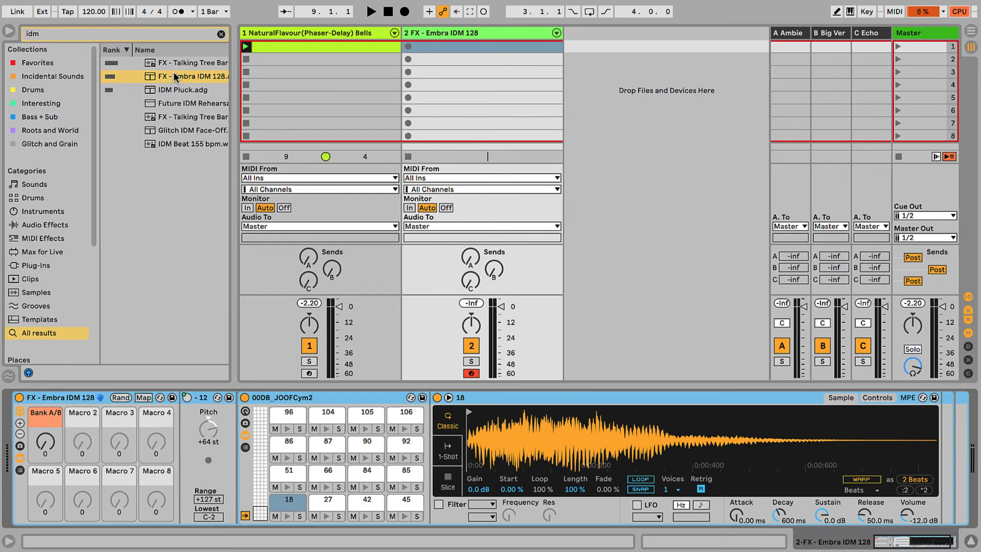
drag(303, 42, 427, 50)
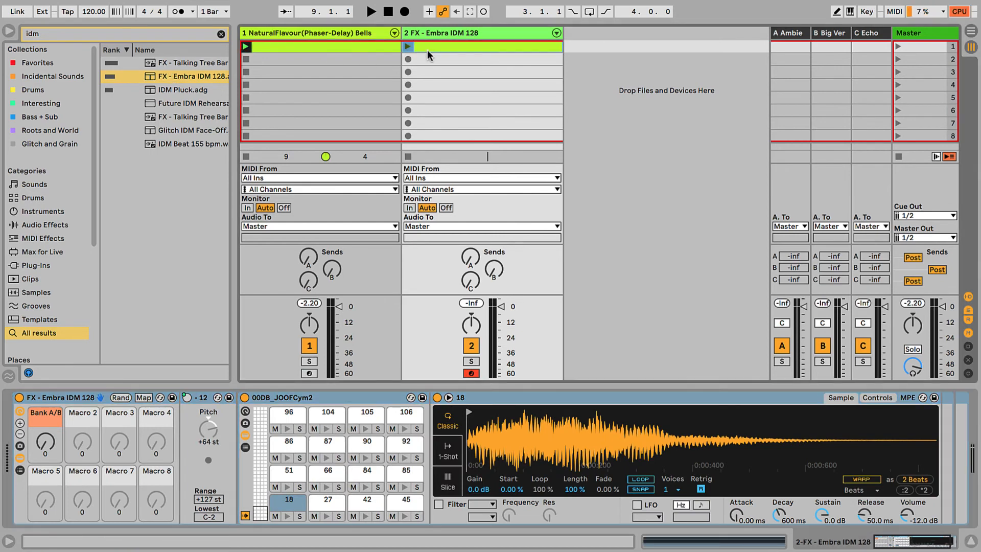
Insert an Arpeggiator before the FX - Embra IDM 128 rack with Rate 1/16 and Gate 87%.
key(super+f)
text(arp)
drag(196, 62, 50, 455)
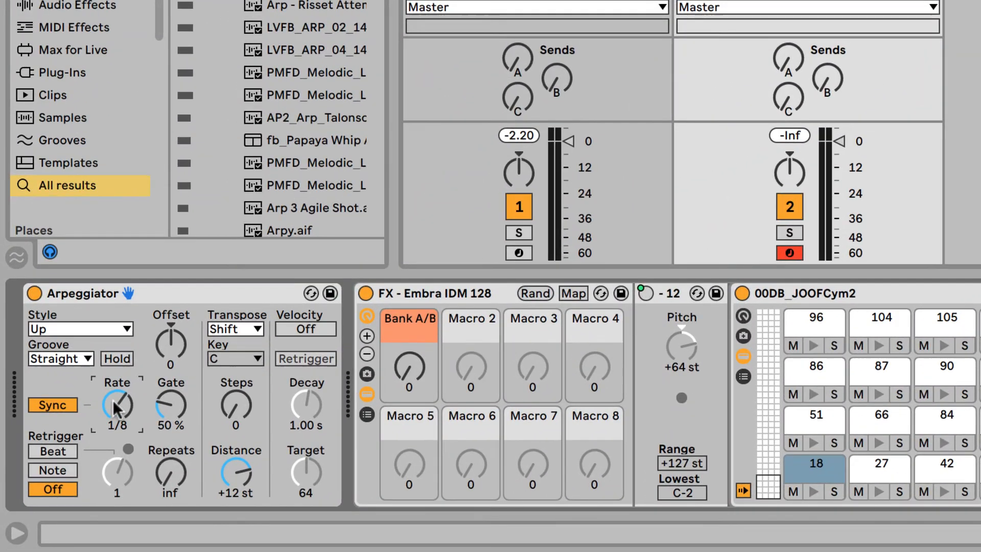
drag(130, 417, 163, 404)
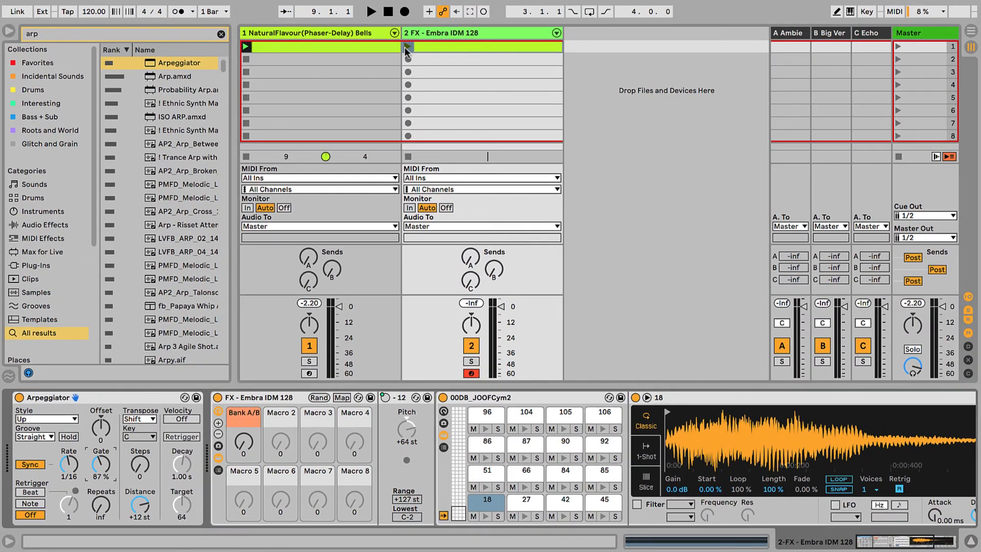
Launch the copied clip, lower track 2's volume to -9.0 dB, and set its Arpeggiator Rate to 1/4.
click(407, 47)
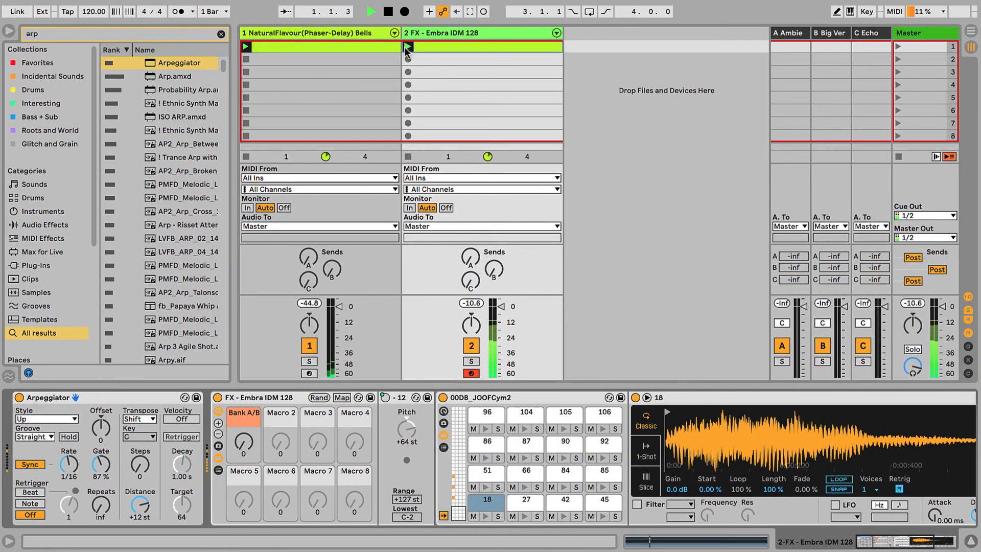
drag(500, 306, 500, 320)
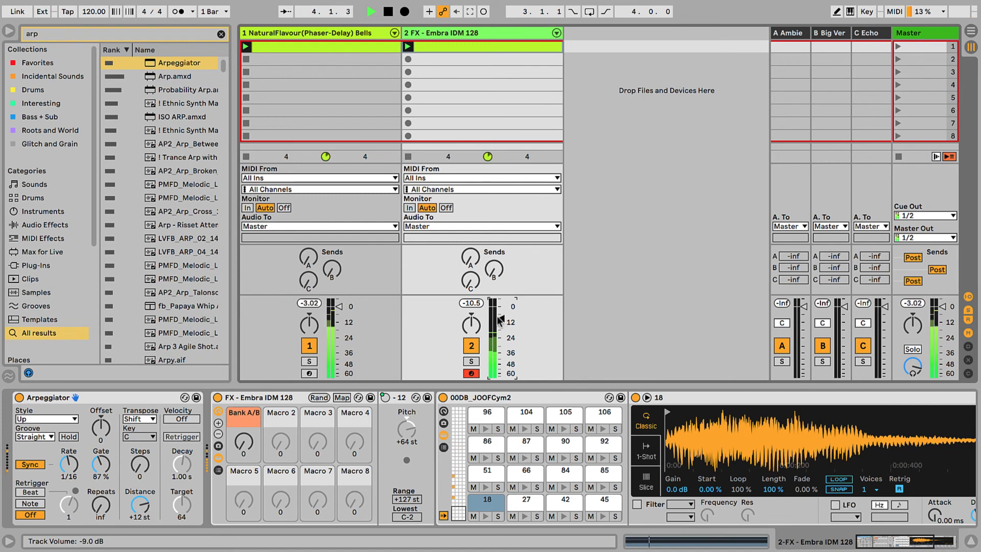
drag(69, 464, 69, 453)
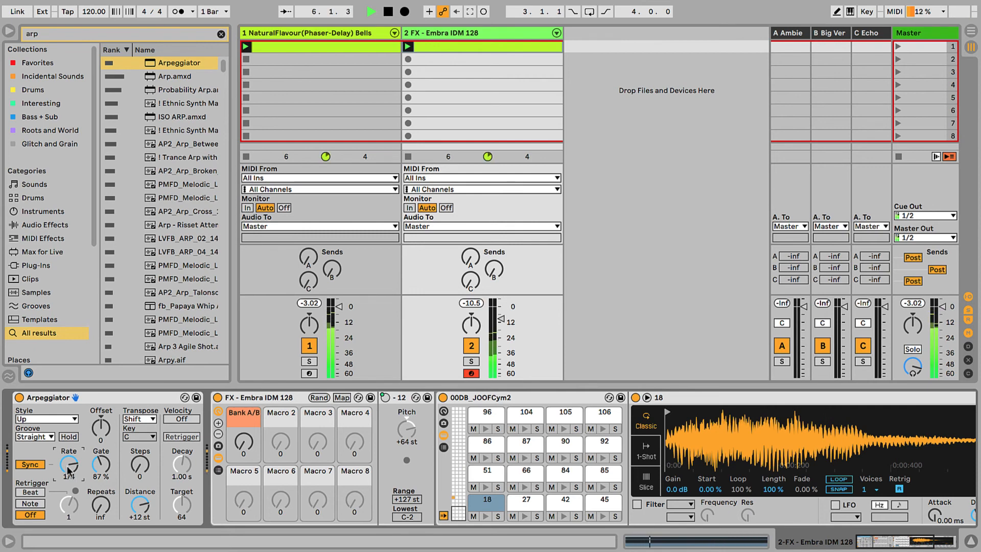
Raise track 2's send to the B Big Verb return to about -7.3 dB and set the track volume to -7.0 dB.
drag(501, 322, 501, 315)
drag(502, 282, 502, 245)
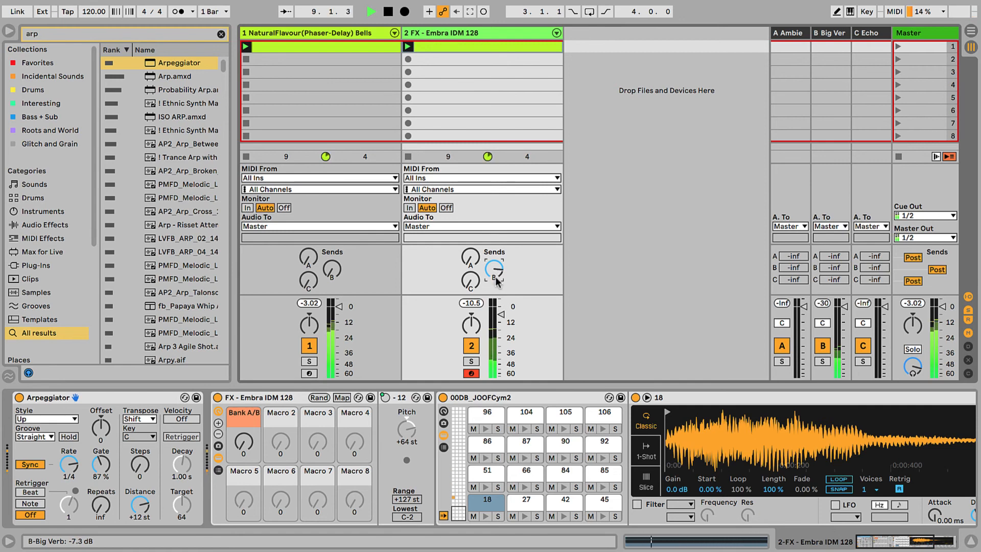
click(500, 329)
drag(502, 315, 501, 317)
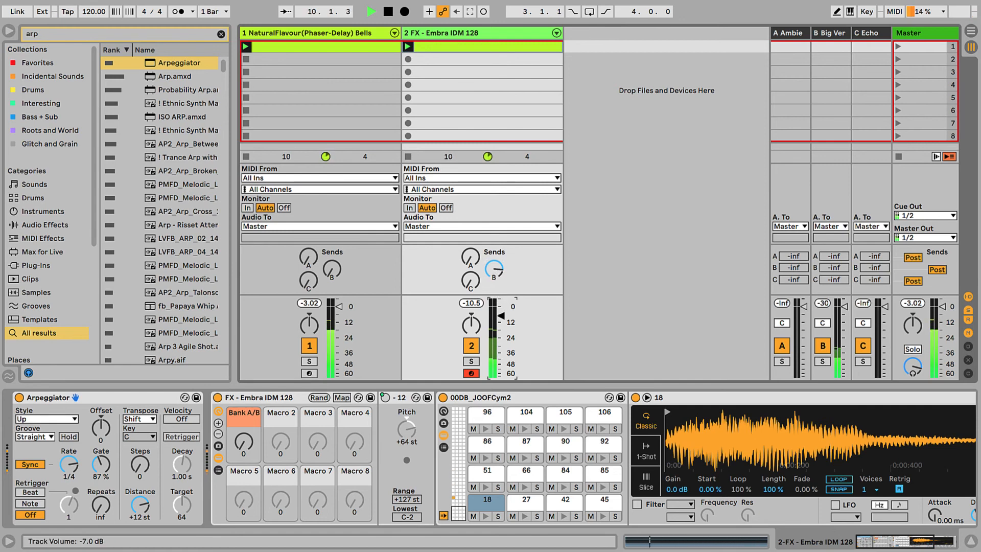